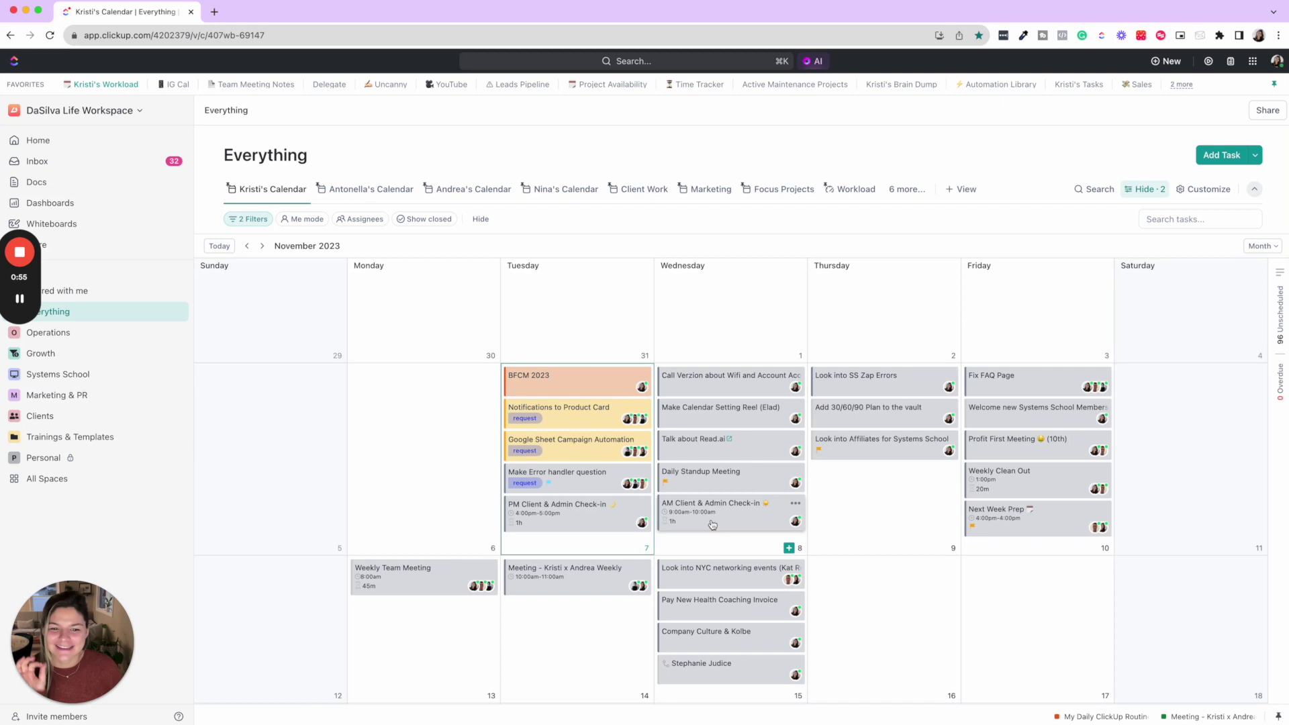
Review the checklist in the AM Client & Admin Check-in task, then close it.
click(712, 525)
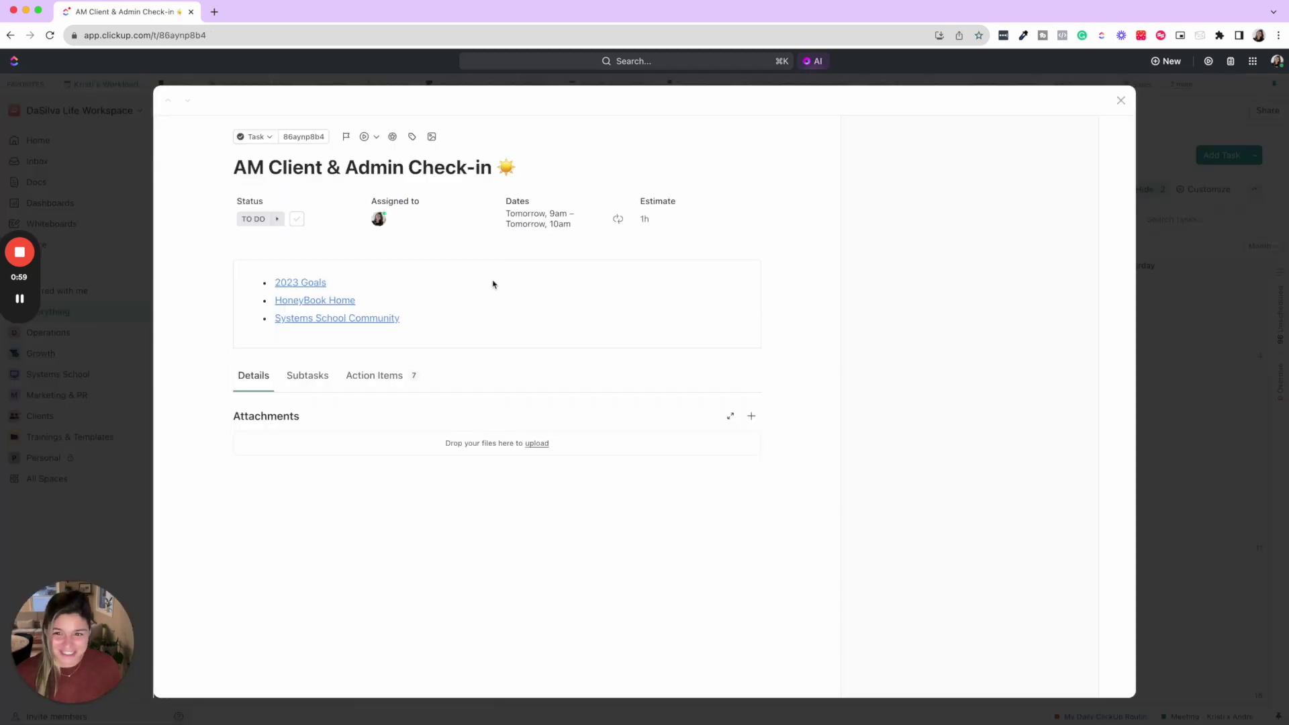
click(242, 167)
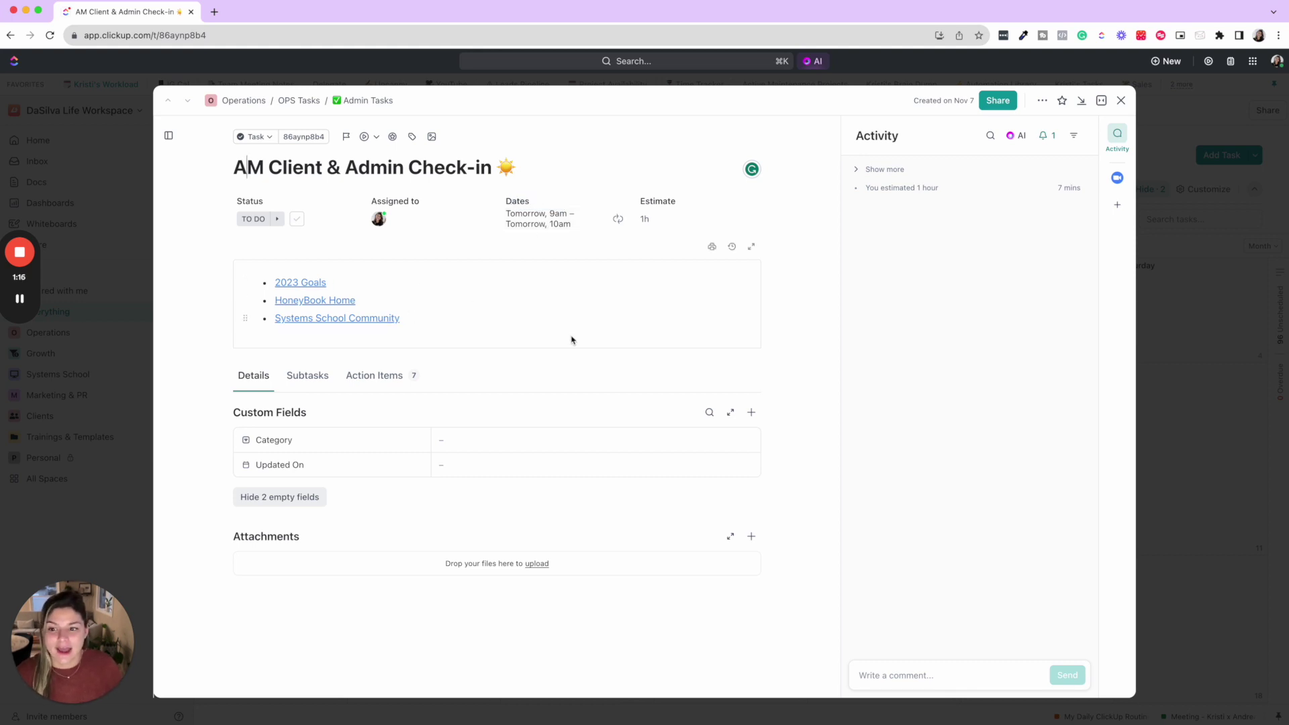
click(386, 377)
scroll(384, 376, down, 2)
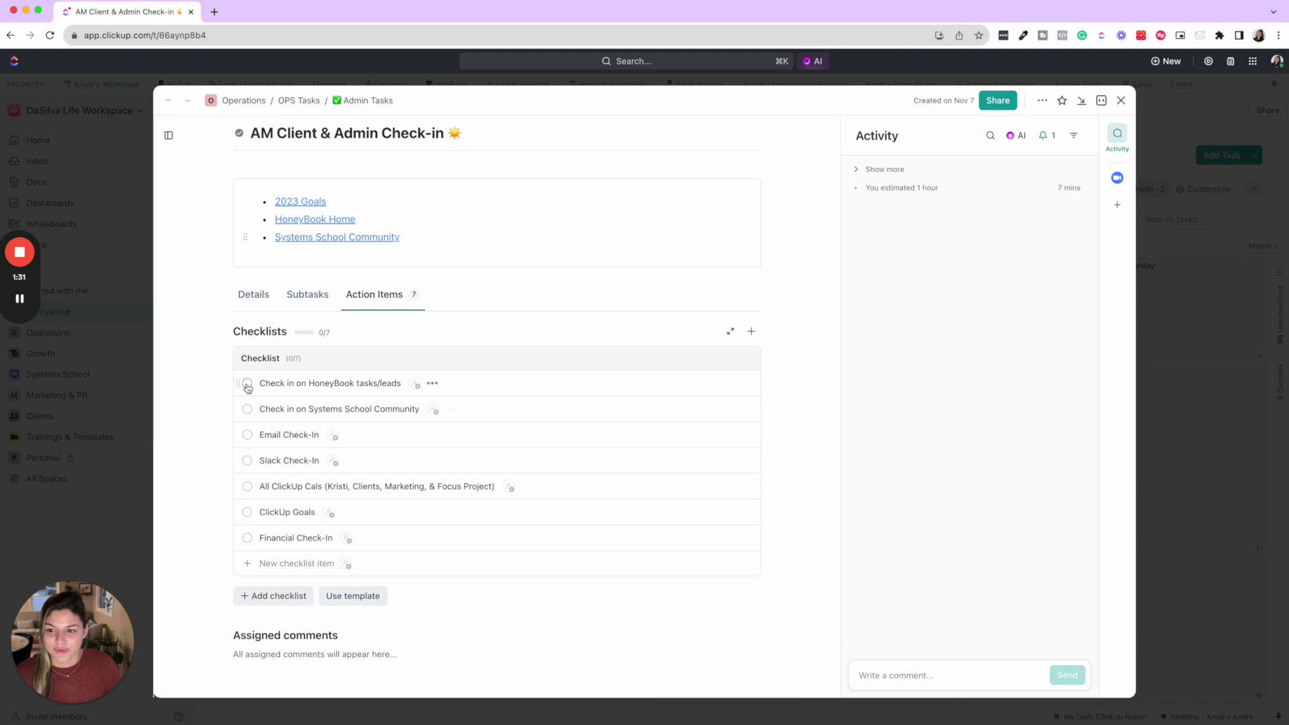
scroll(247, 537, up, 3)
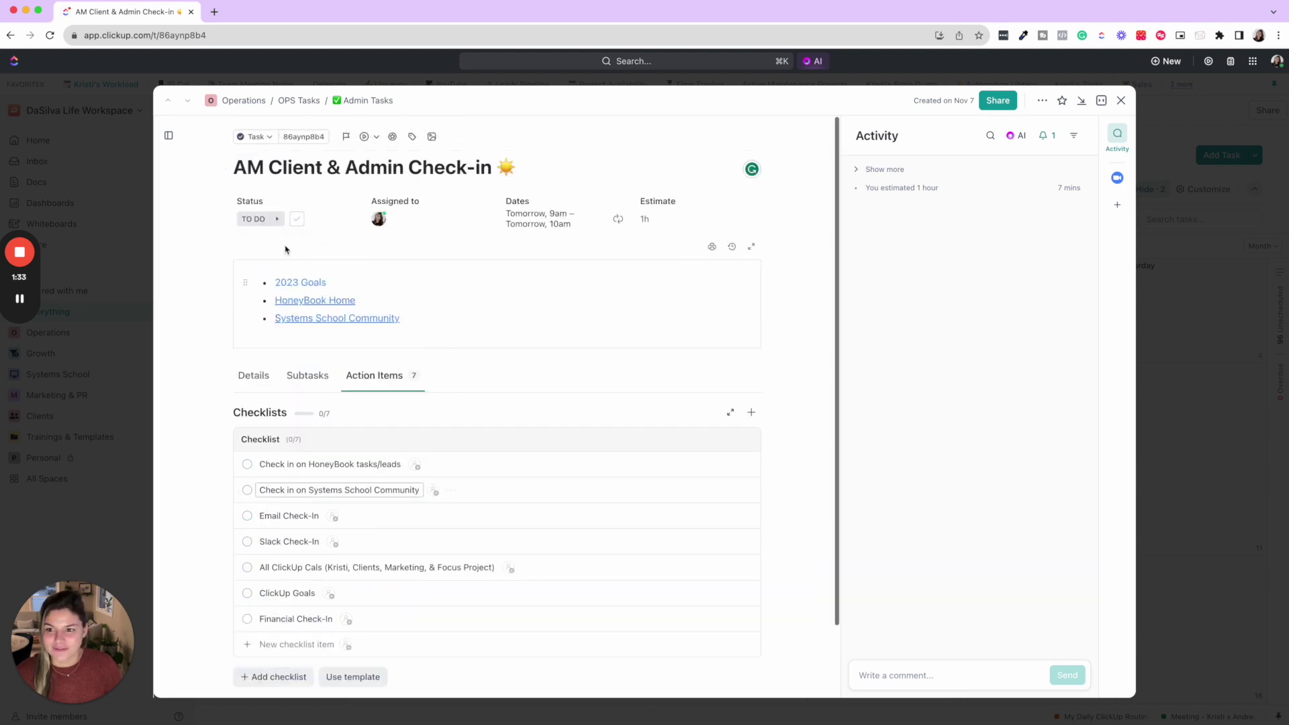
click(1233, 283)
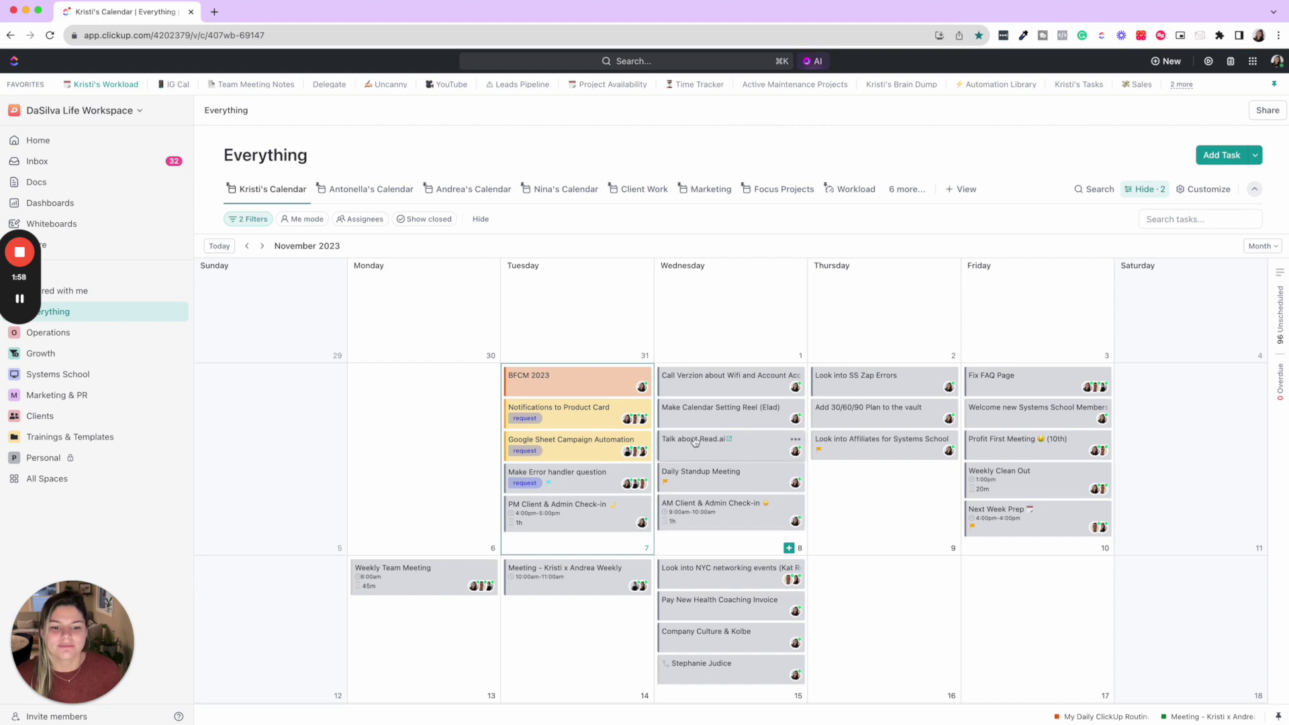
Create 'AM Check-In Task' on November 8, assigned to yourself.
click(788, 548)
text(AM Check)
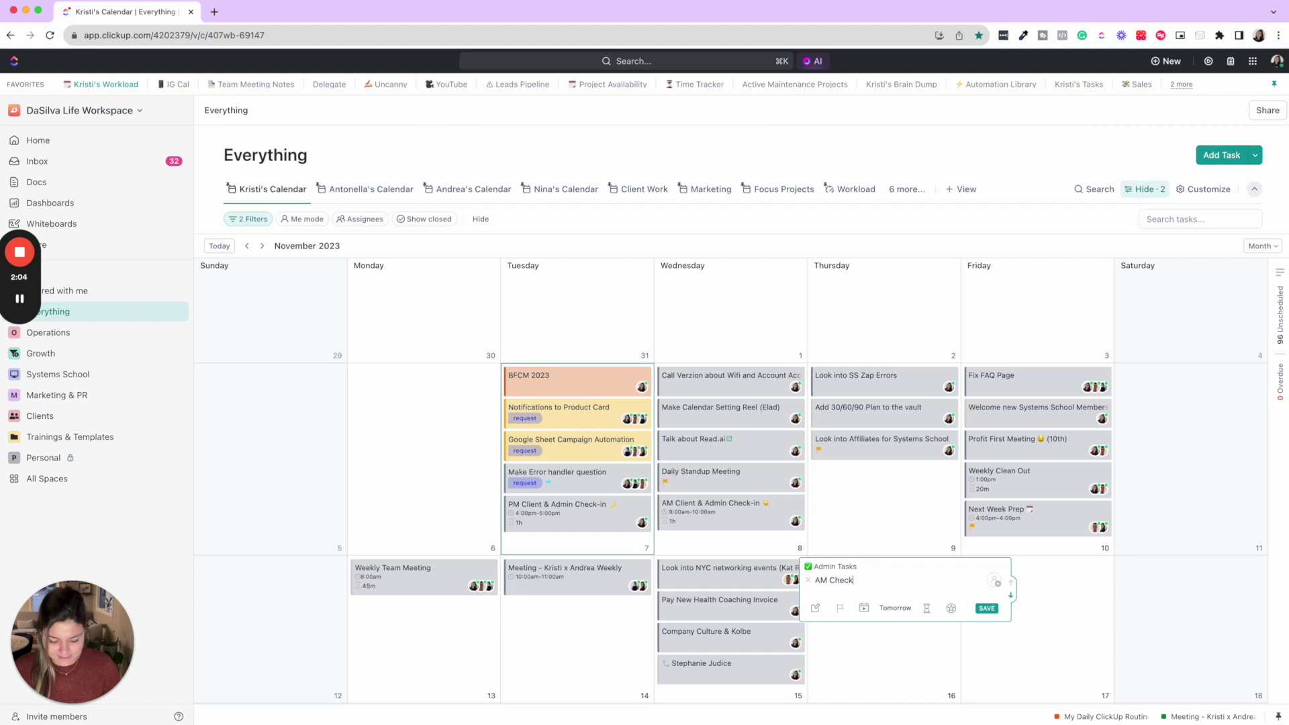
text(-In Task)
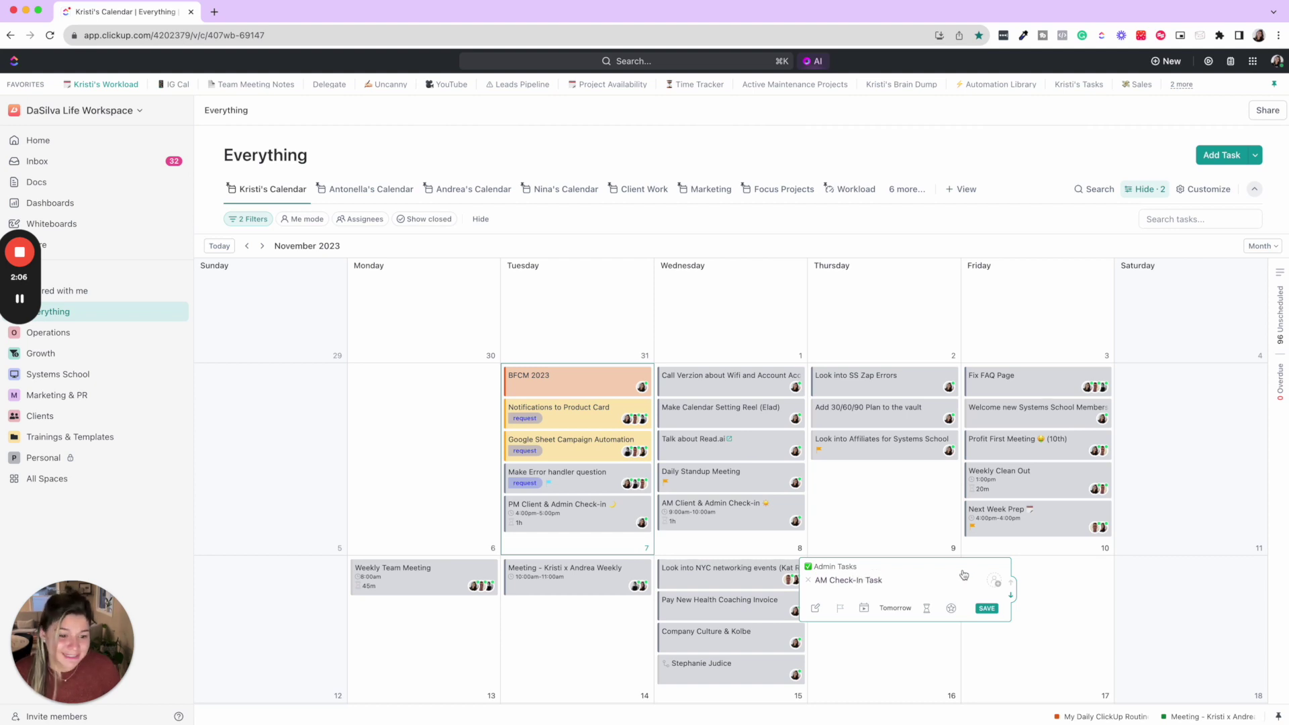
click(994, 581)
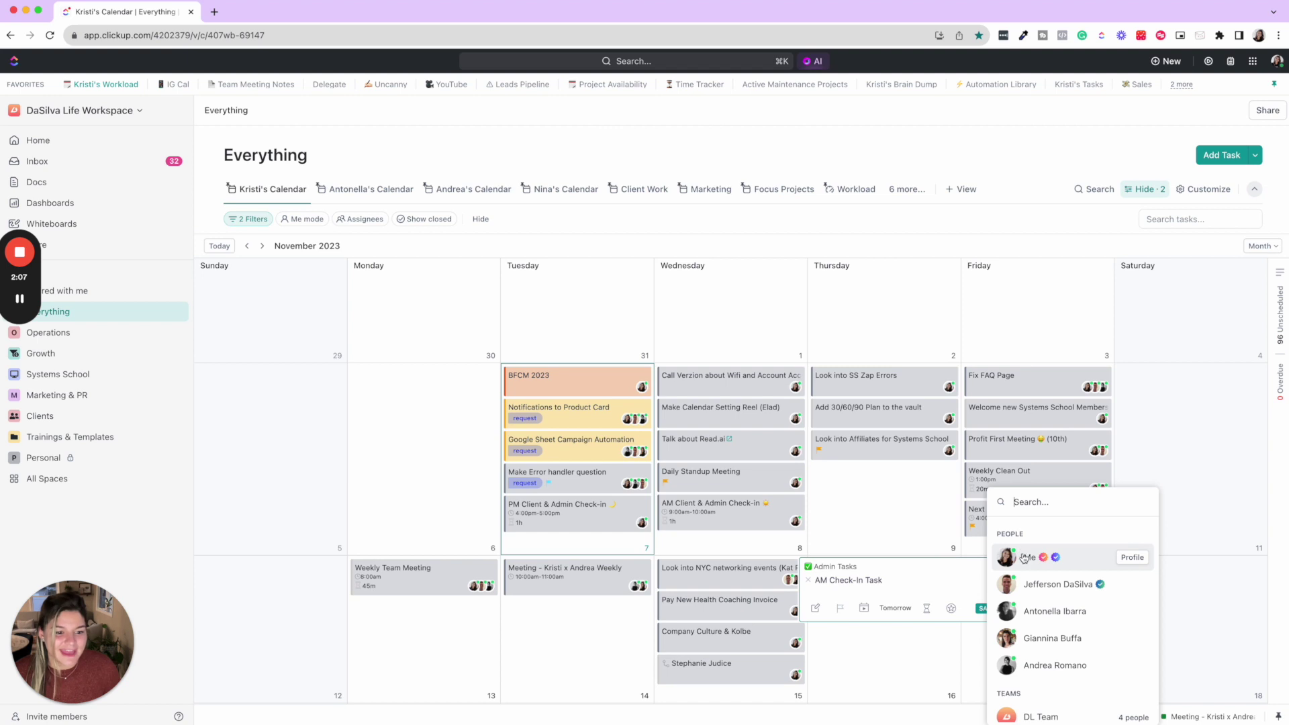
click(1023, 557)
click(986, 608)
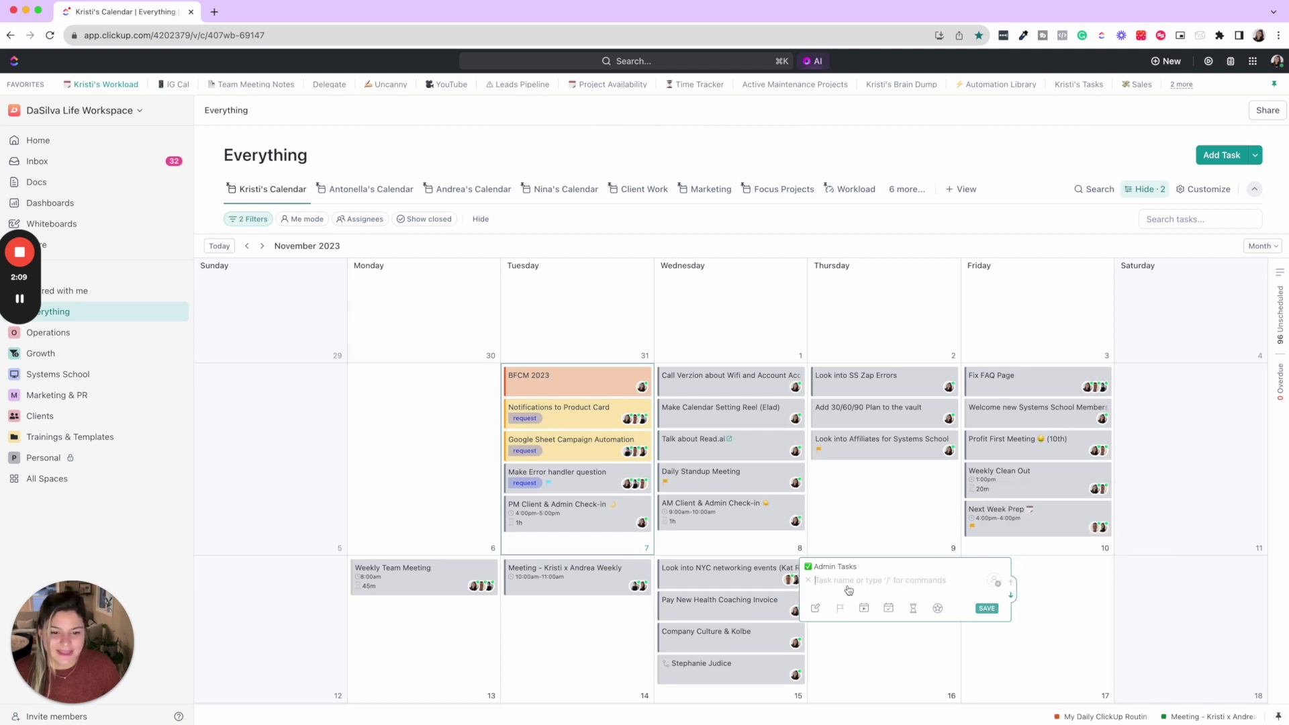
key(Escape)
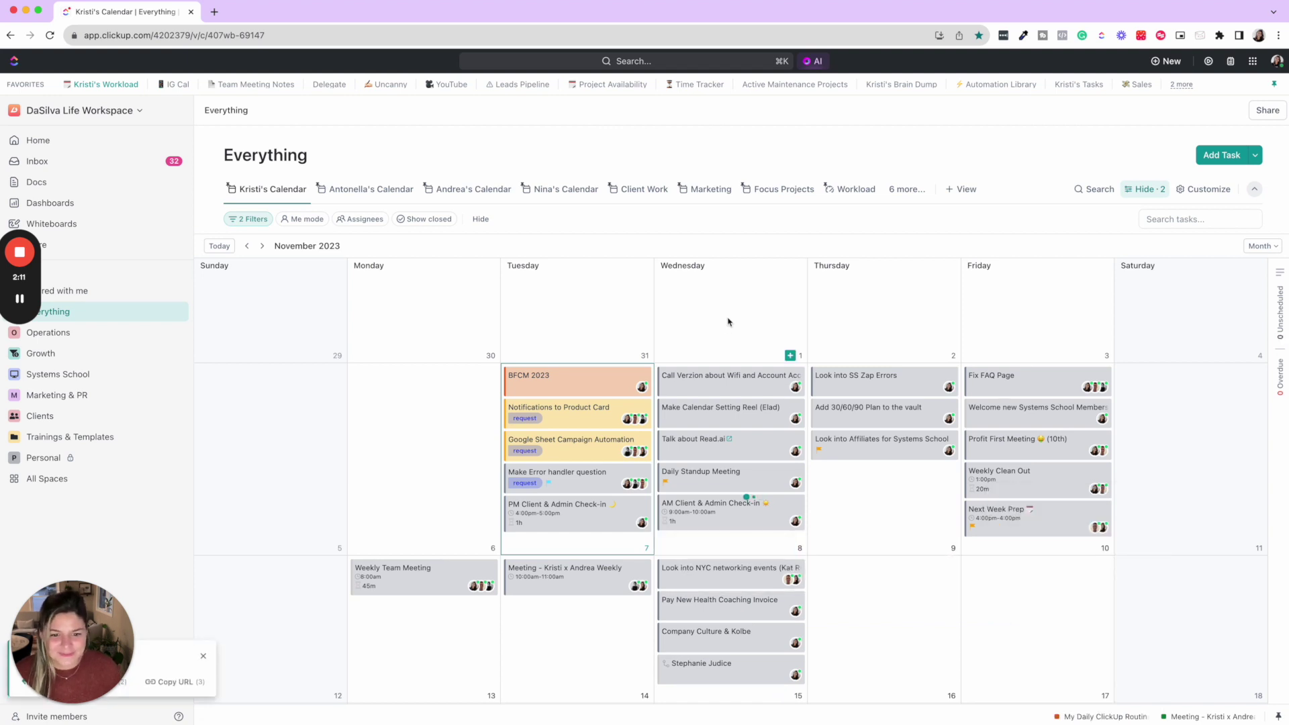
Add a checklist with the item 'Check Email' to the new task.
click(716, 516)
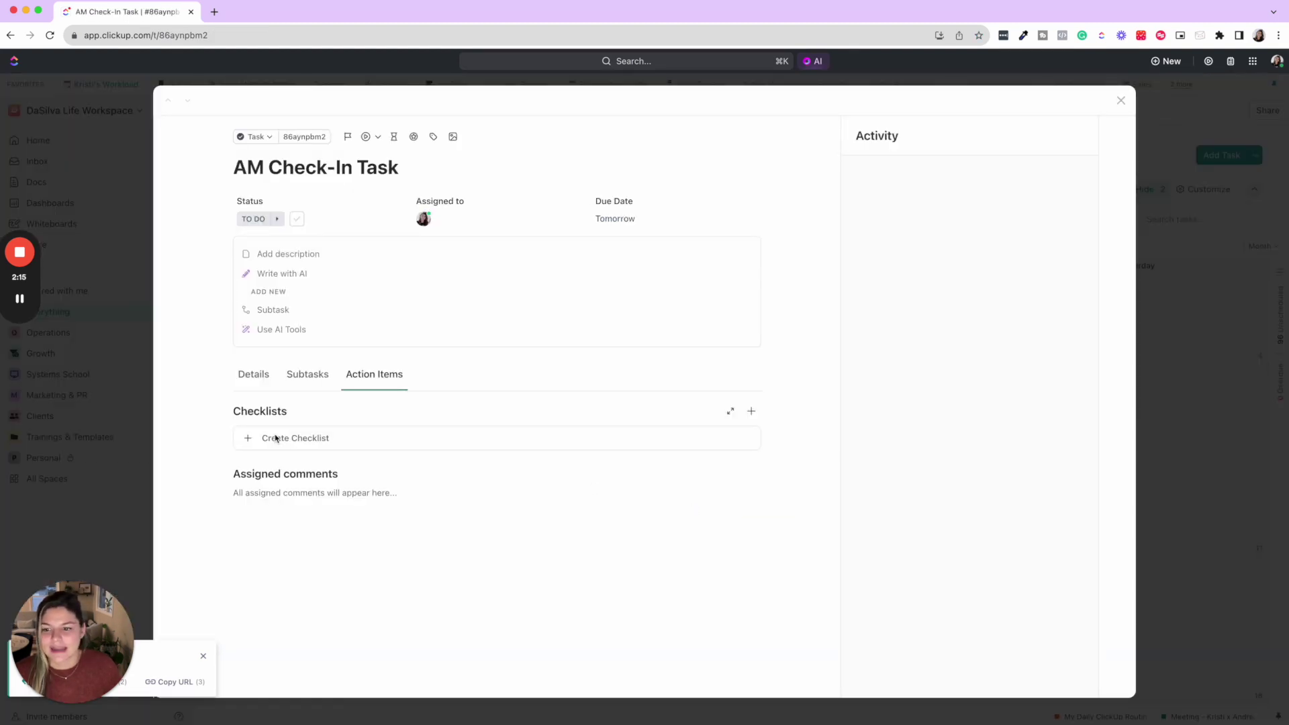
click(282, 437)
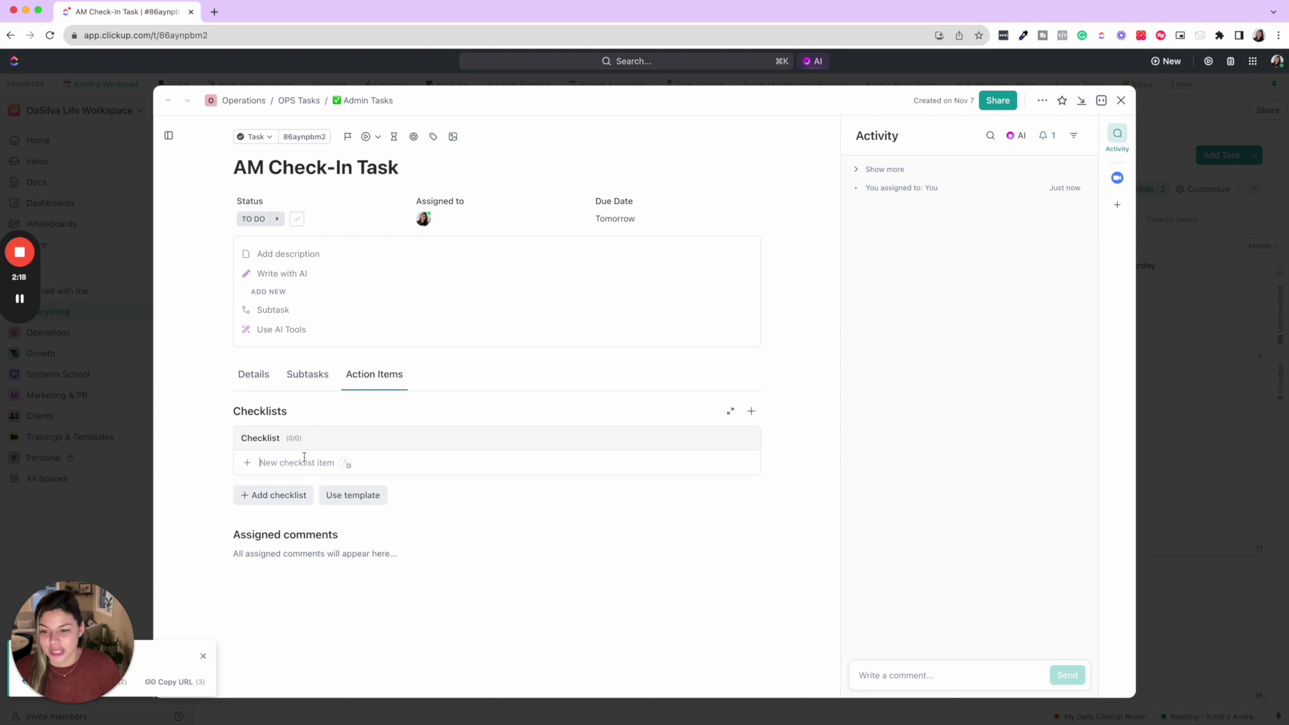
text(Check Email)
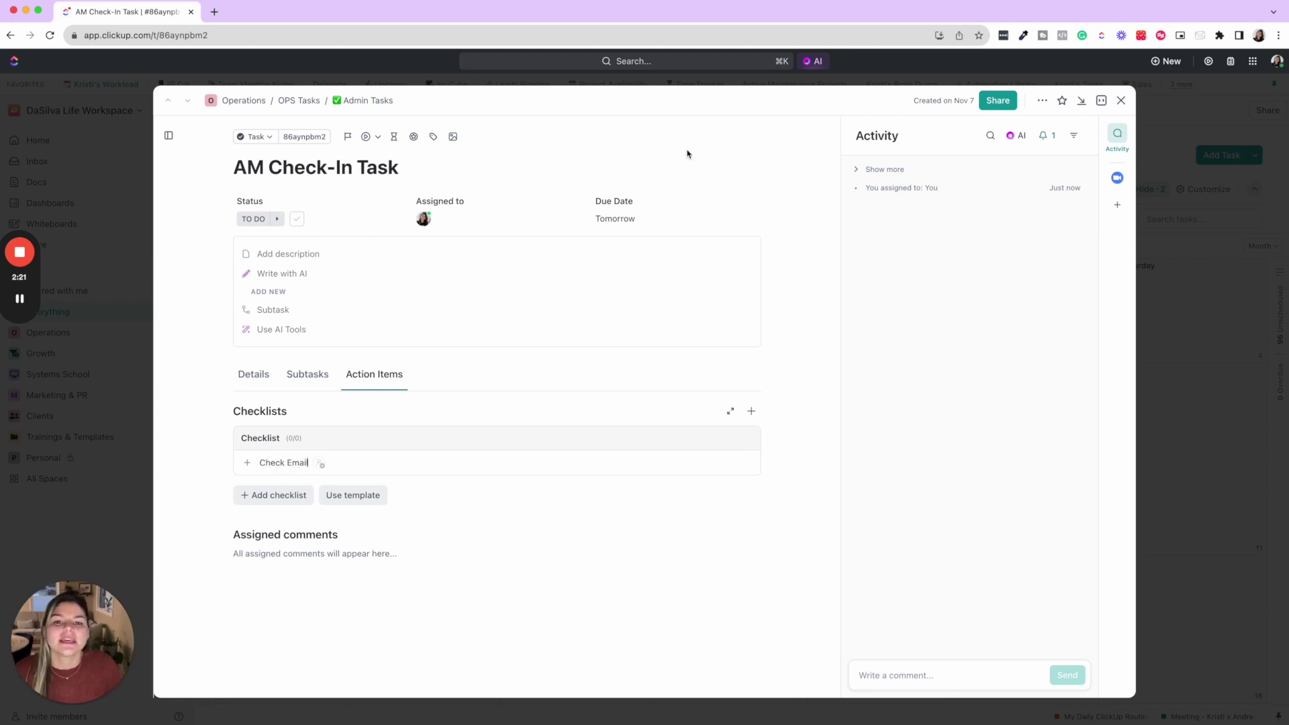
key(Return)
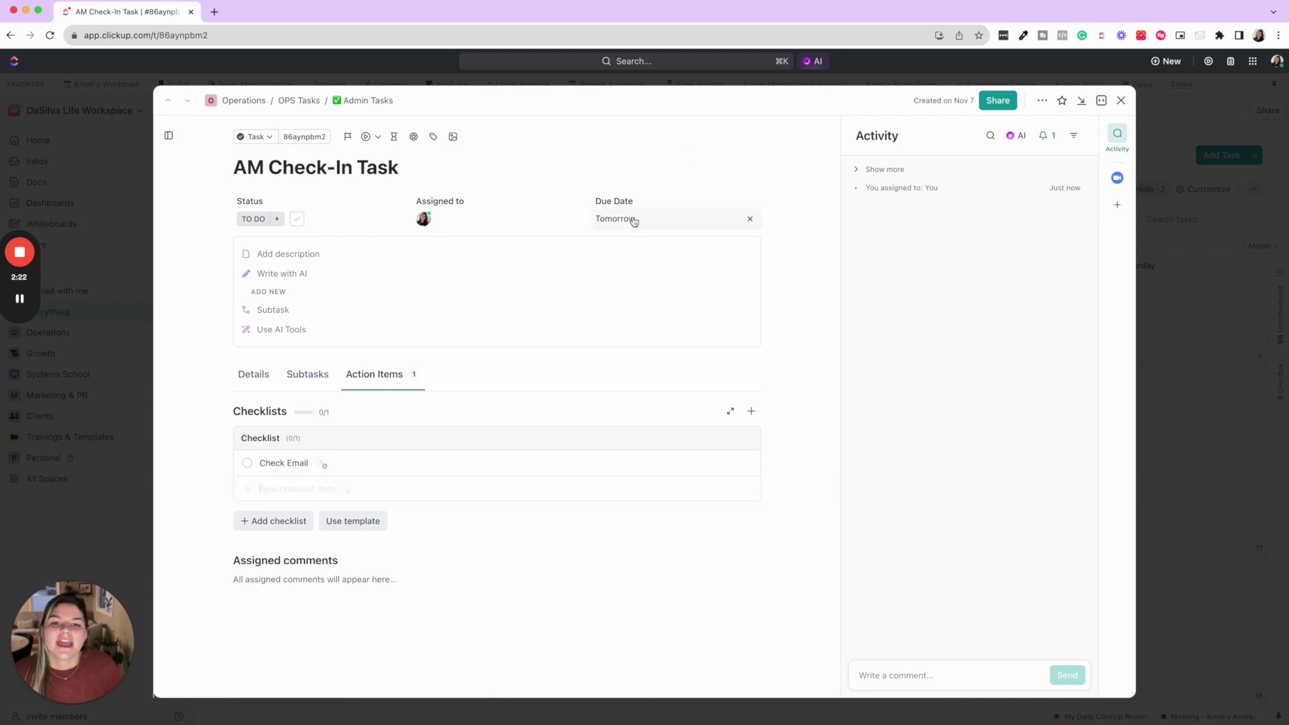
Set the start to tomorrow, November 8, at 9:00 am, with a 10:00 am due time.
click(633, 218)
click(636, 250)
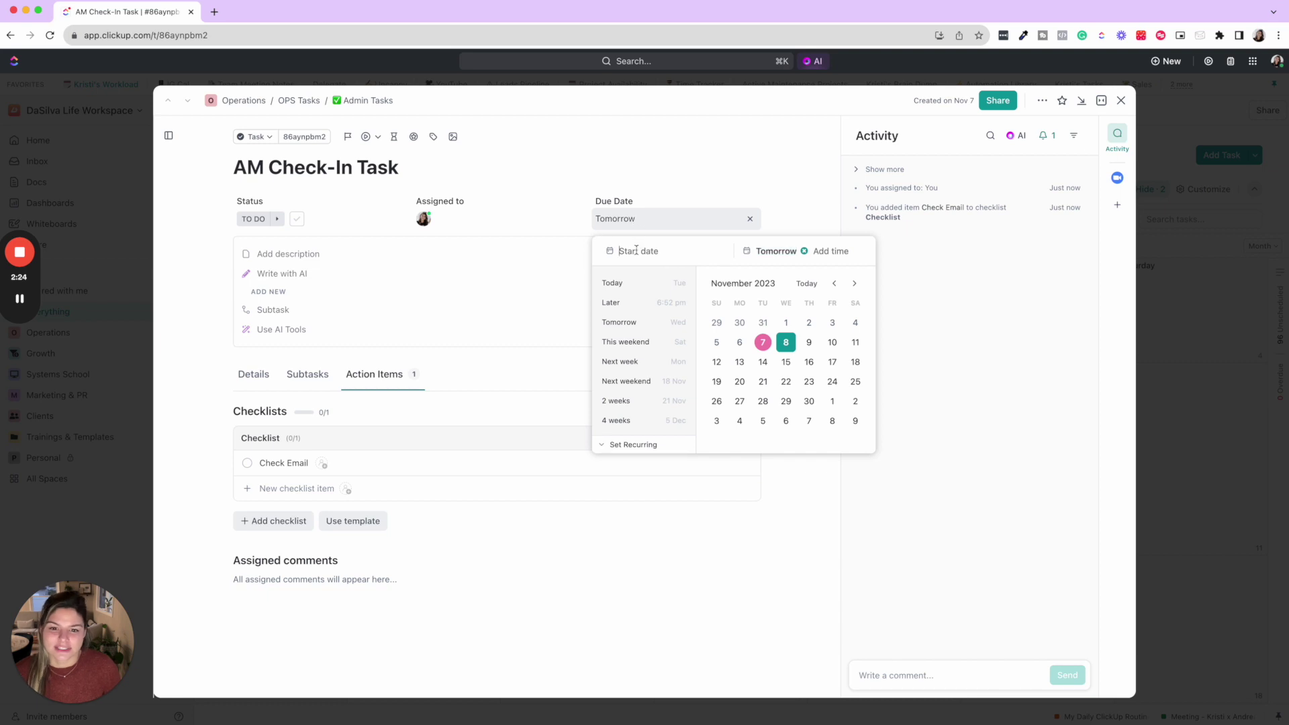
click(785, 343)
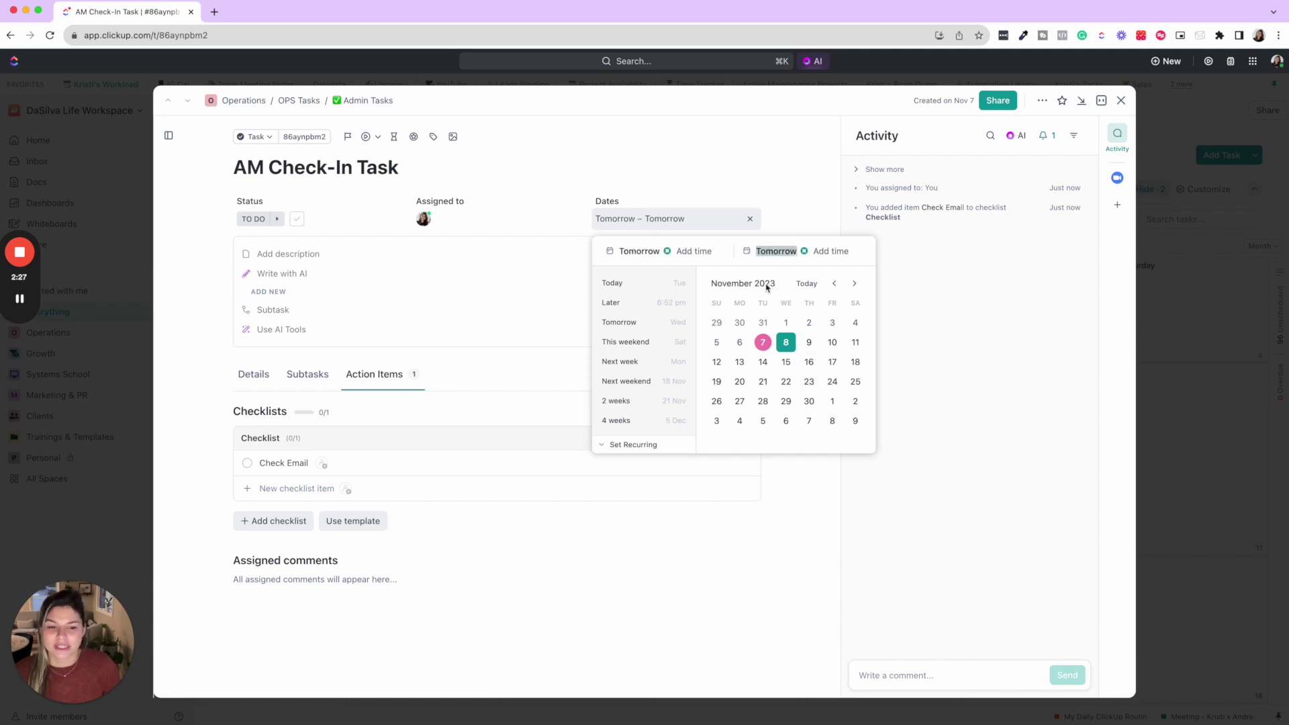
click(690, 251)
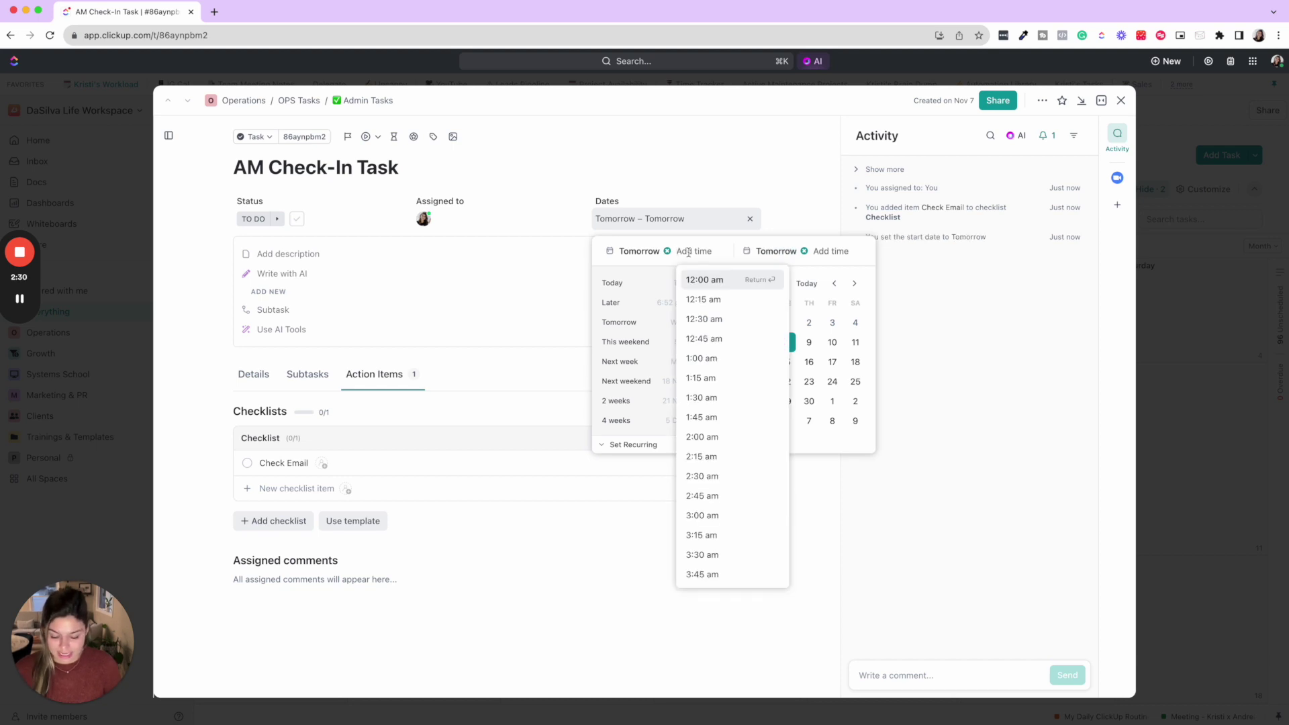
text(9am)
key(Return)
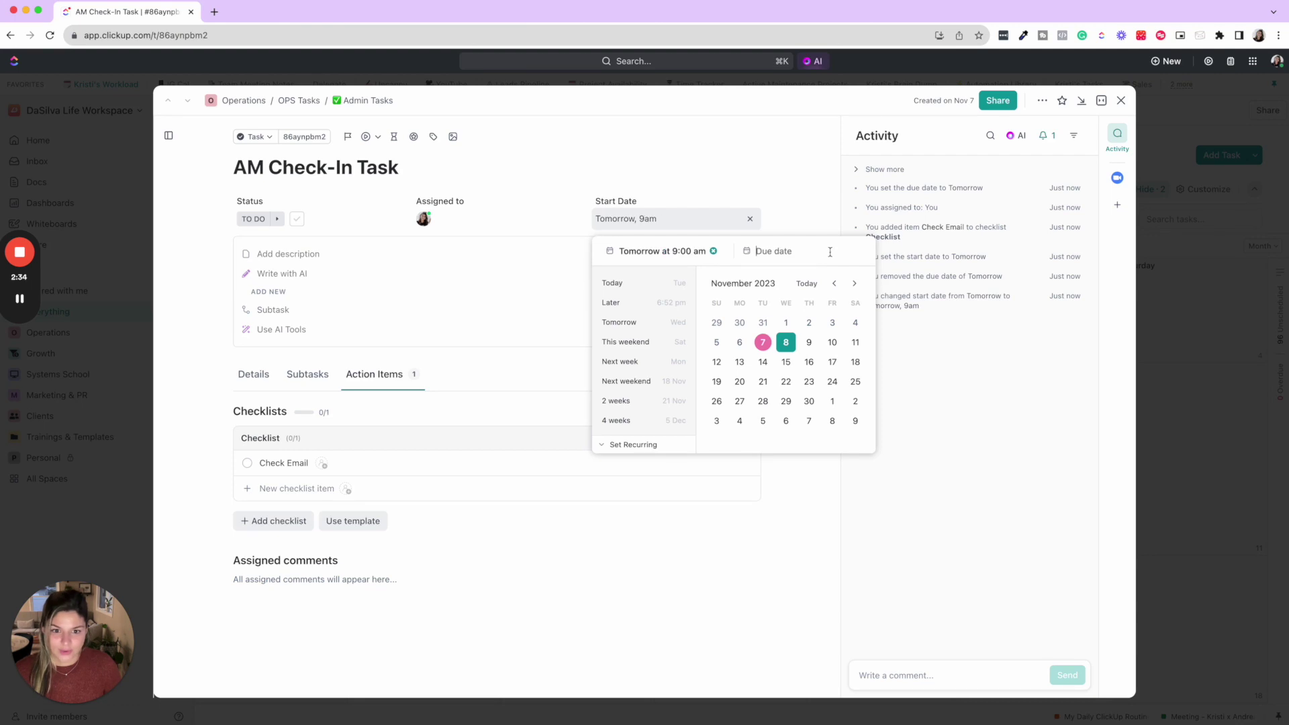
text(10am)
key(Return)
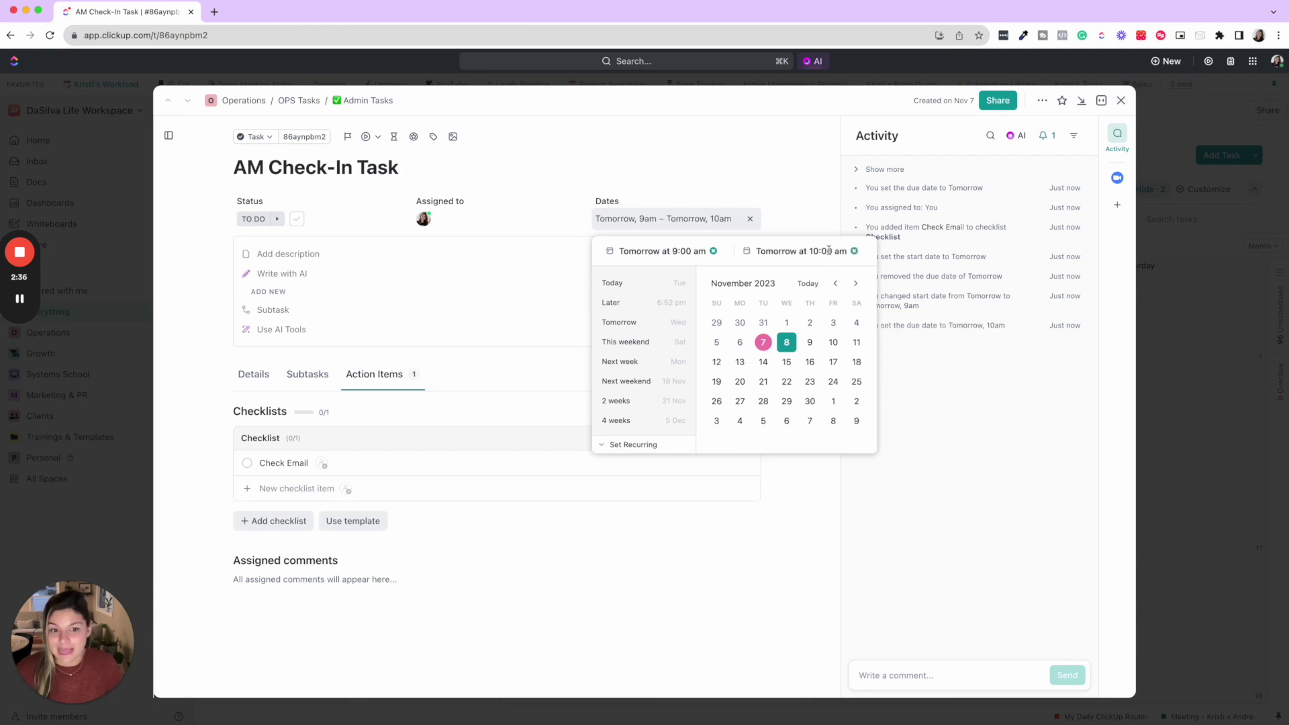
Change the due time to 9:45 am.
click(828, 250)
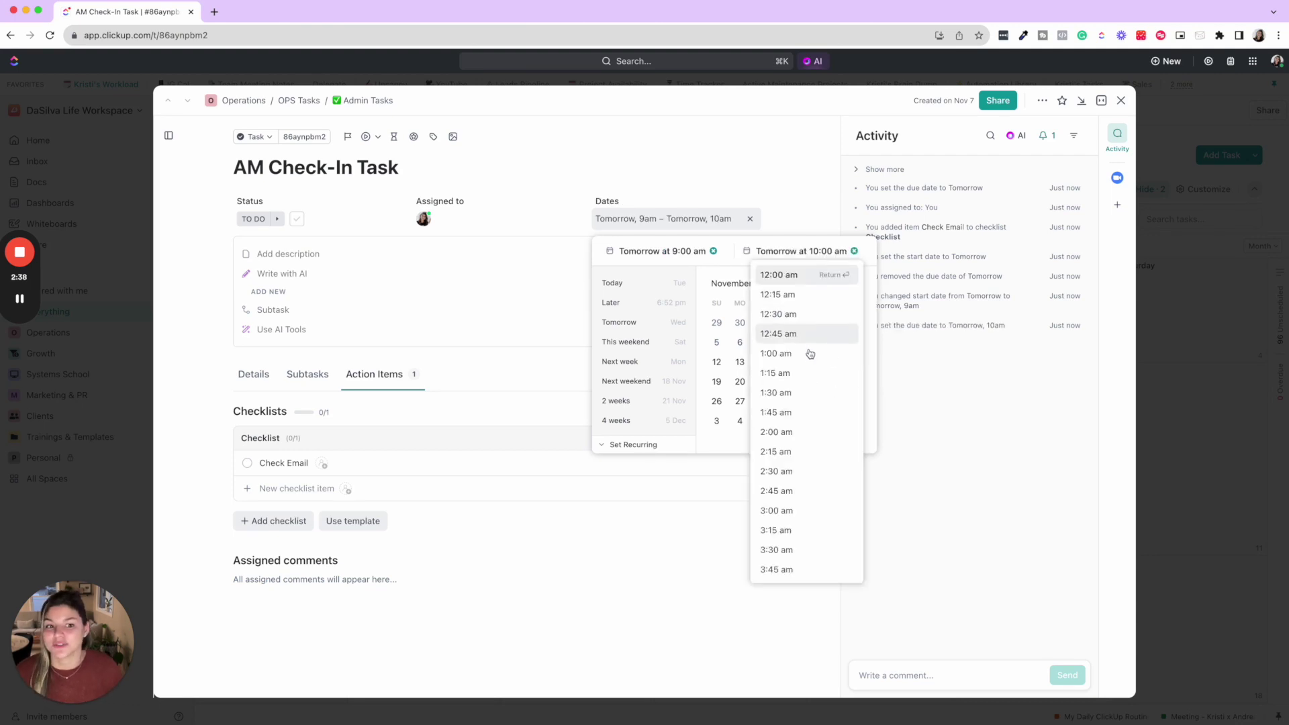
scroll(809, 365, down, 3)
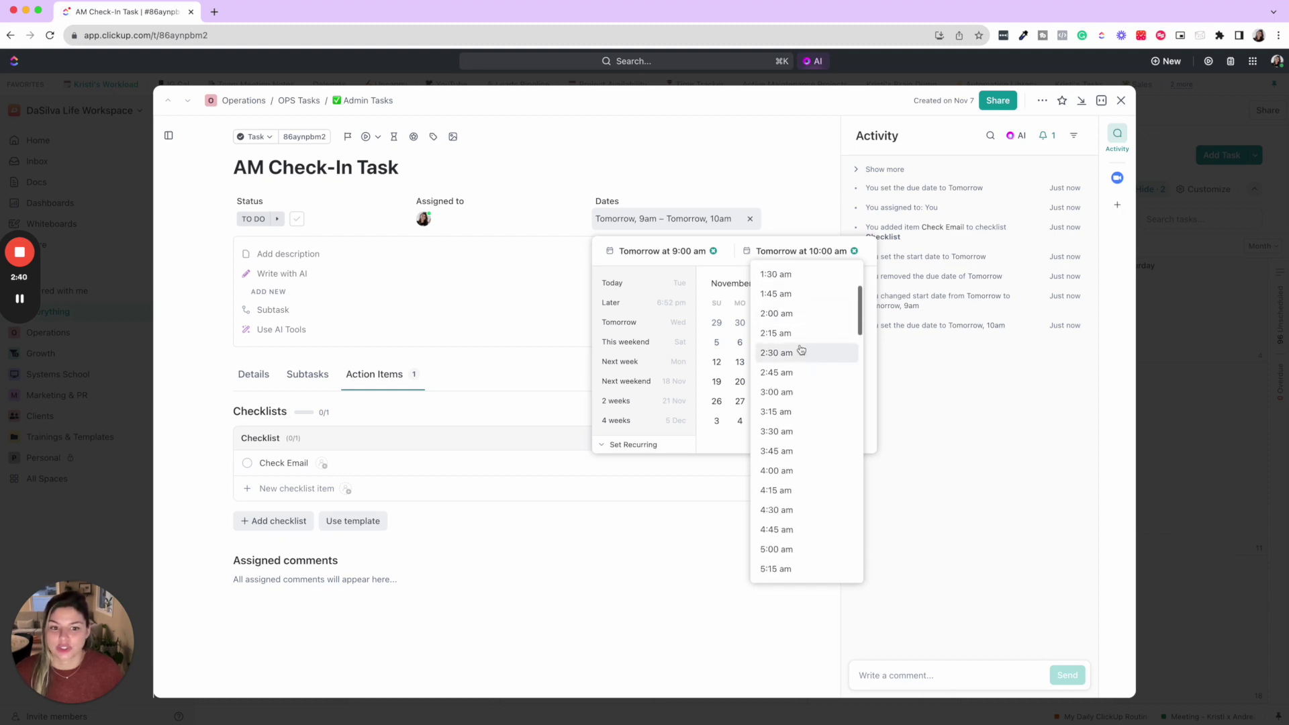
scroll(801, 348, down, 2)
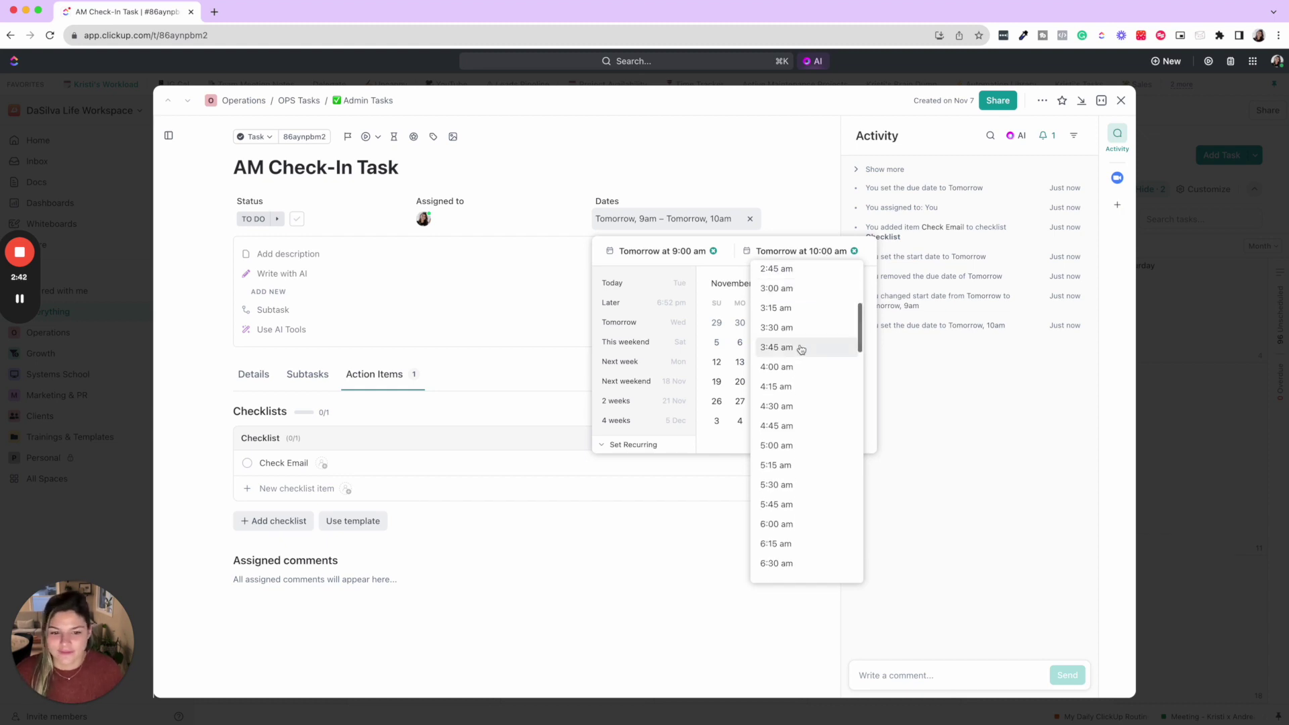
scroll(801, 347, down, 7)
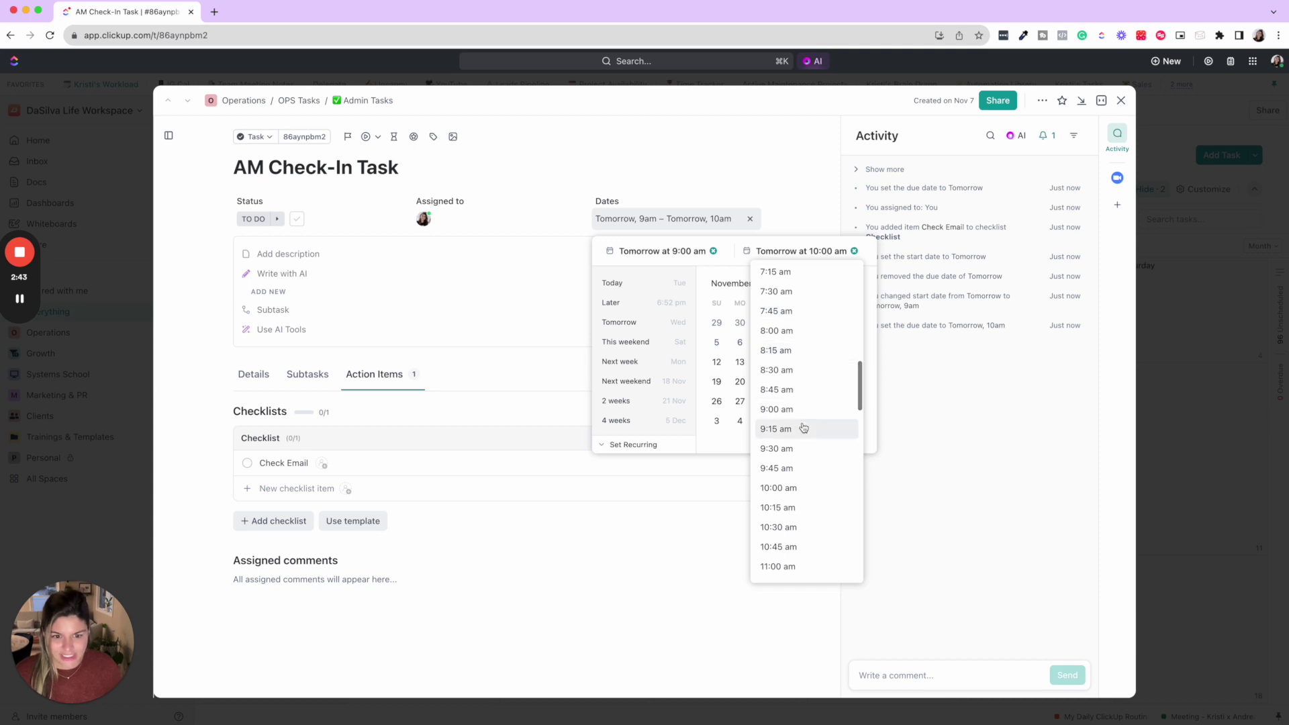
click(800, 468)
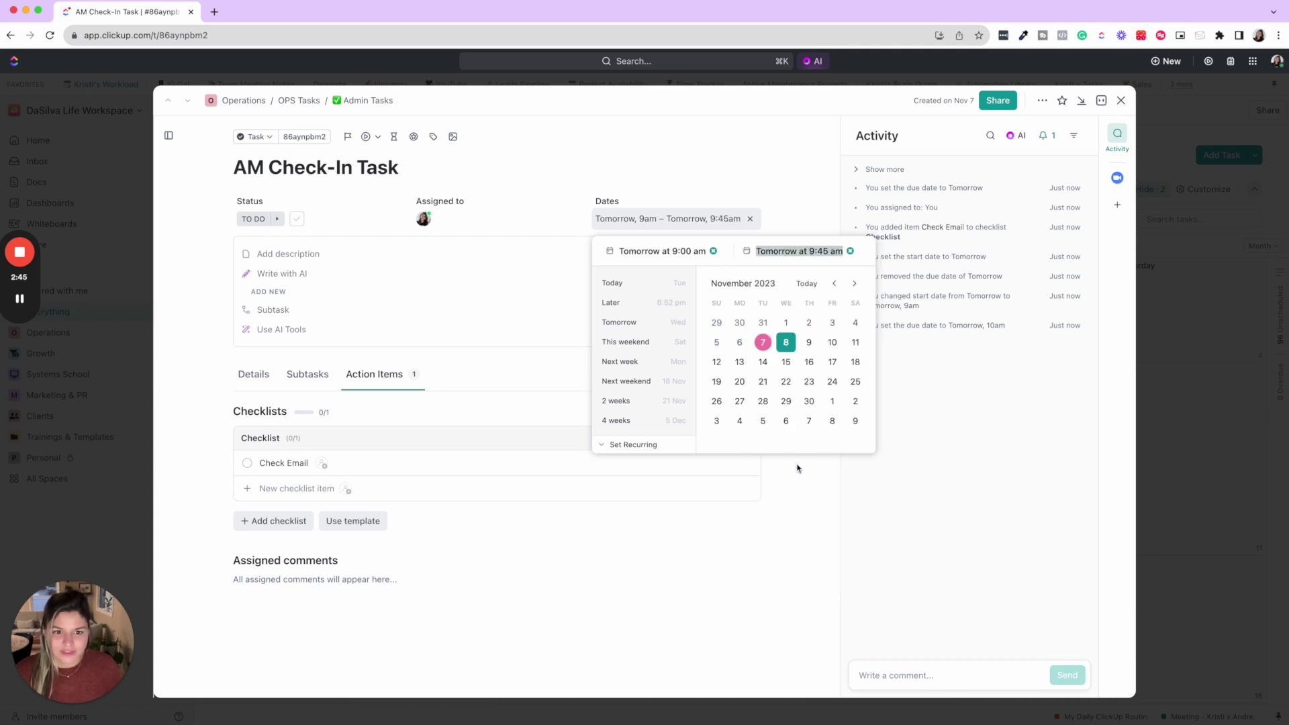
Save a Daily recurrence with Skip weekends and Create new task enabled.
click(640, 446)
click(644, 301)
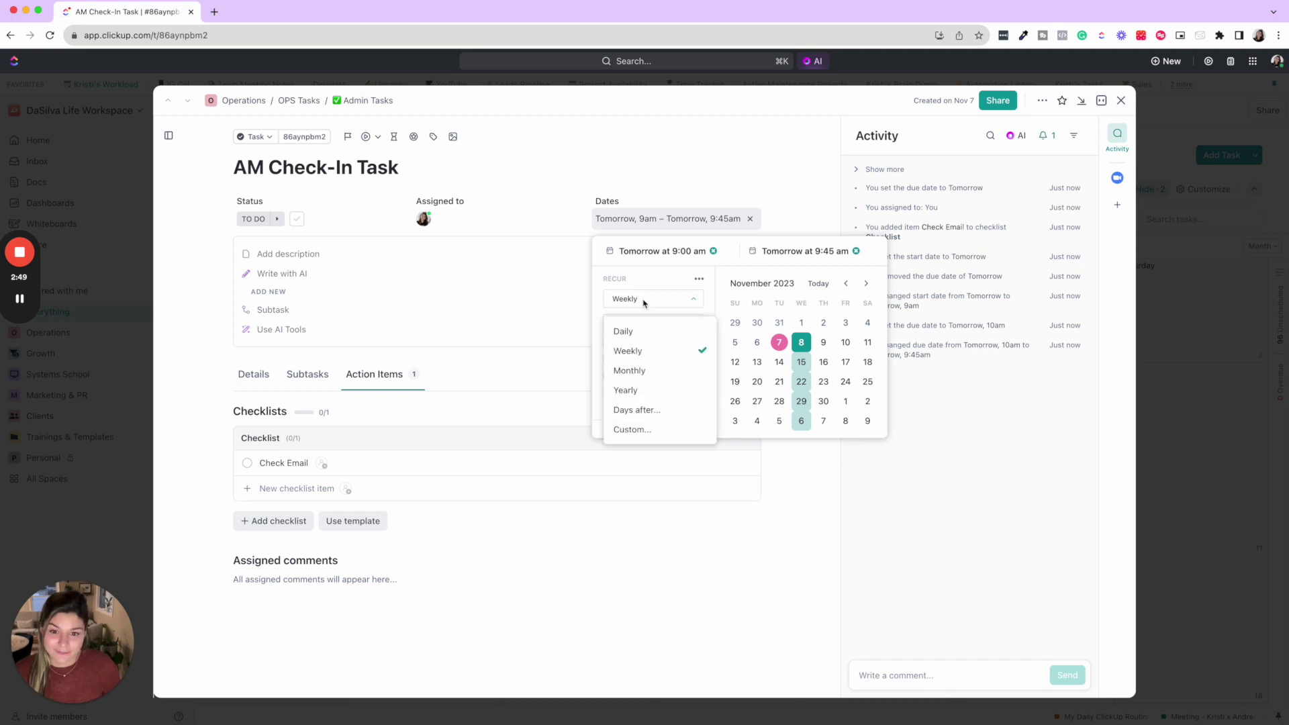
click(645, 336)
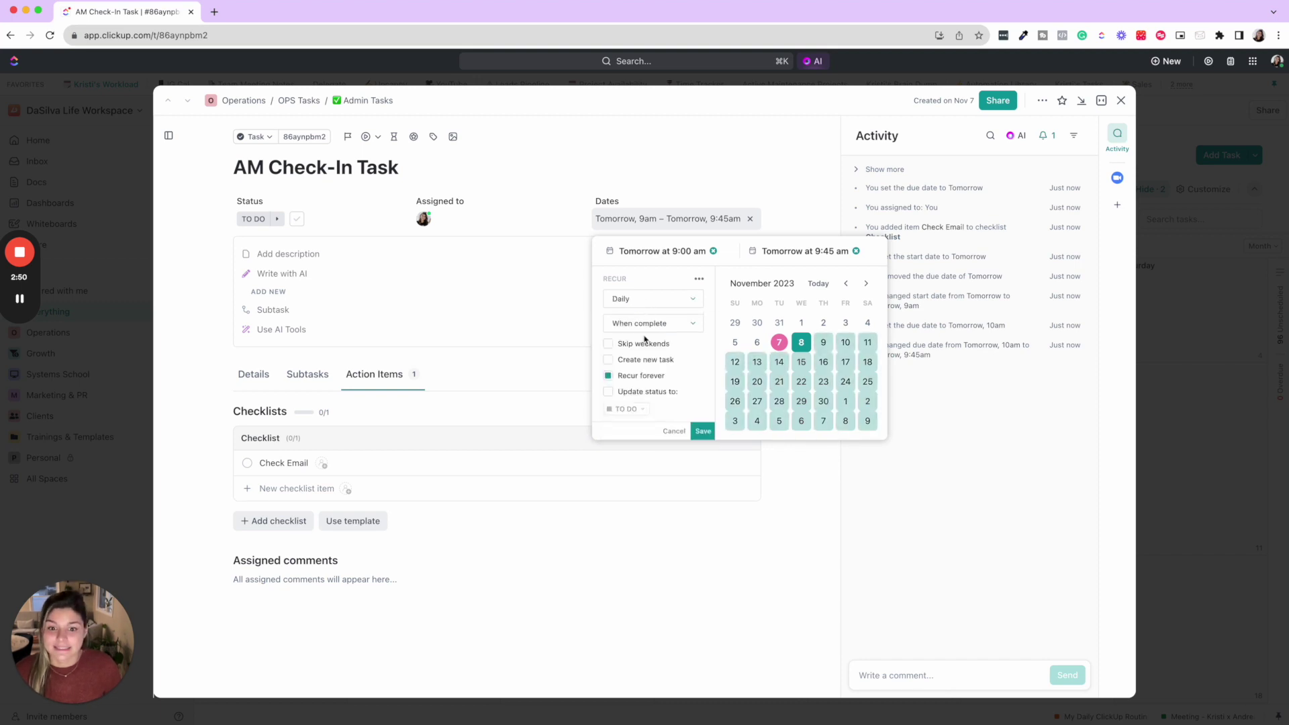
click(608, 345)
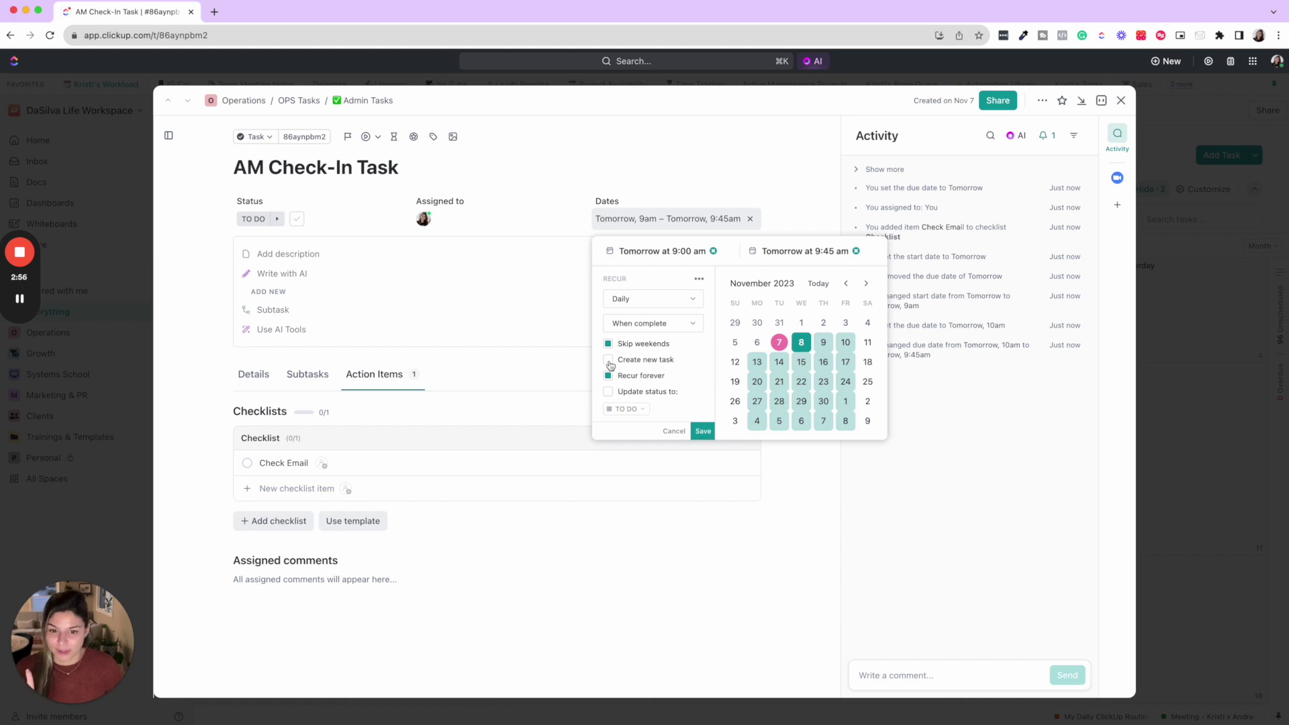
click(608, 361)
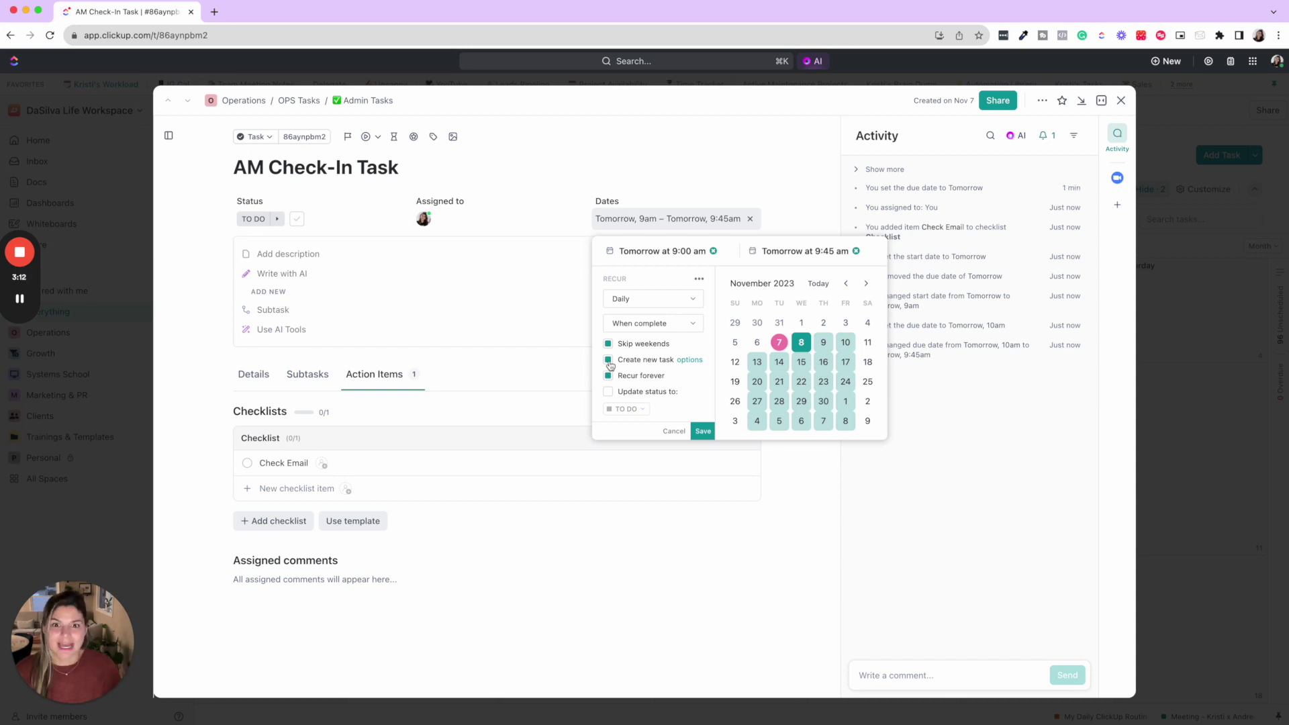
click(702, 431)
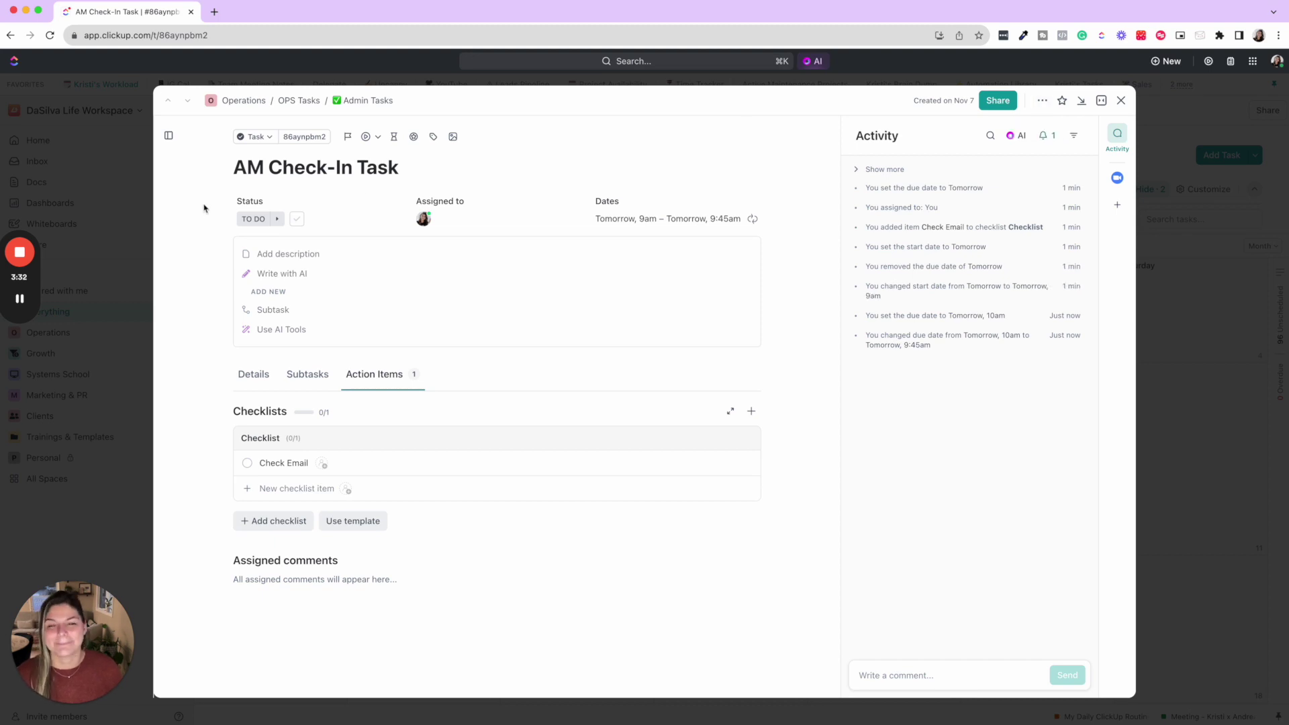
Close the task and clear the Smart File Contracts and Adjust Main Settings inbox notifications.
key(Escape)
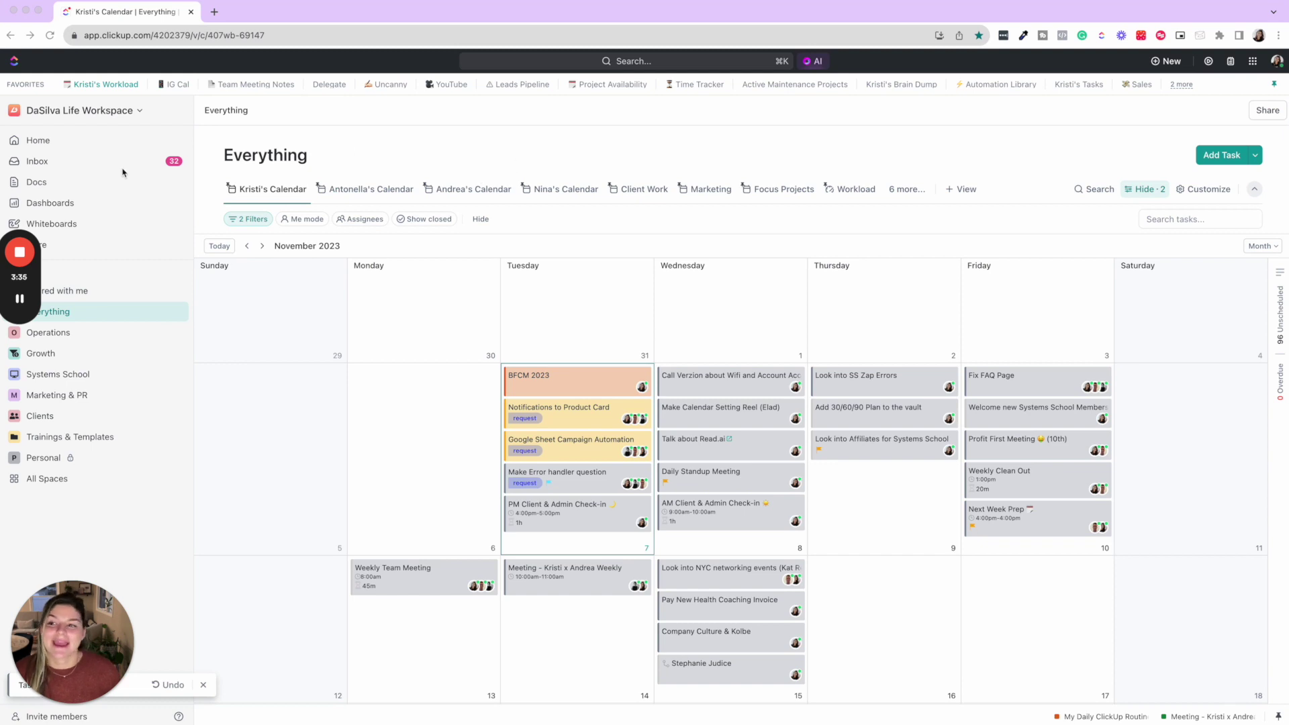
click(71, 169)
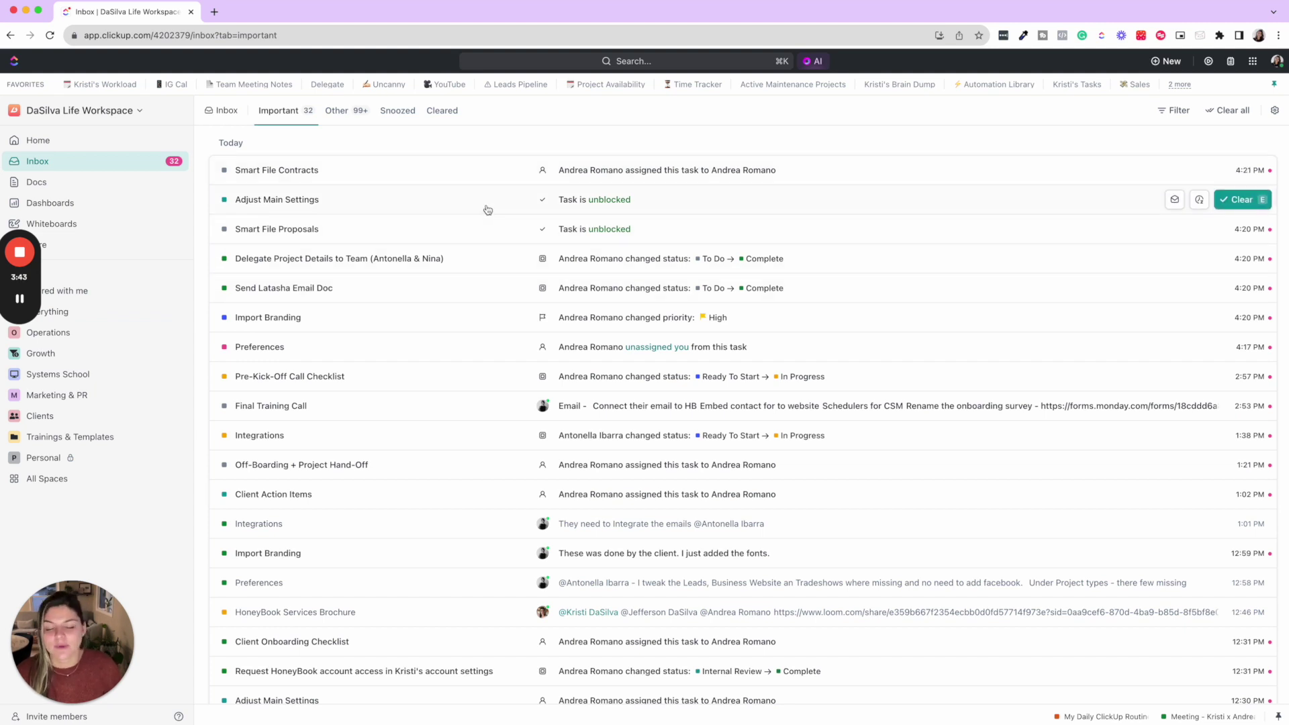
scroll(488, 231, down, 1)
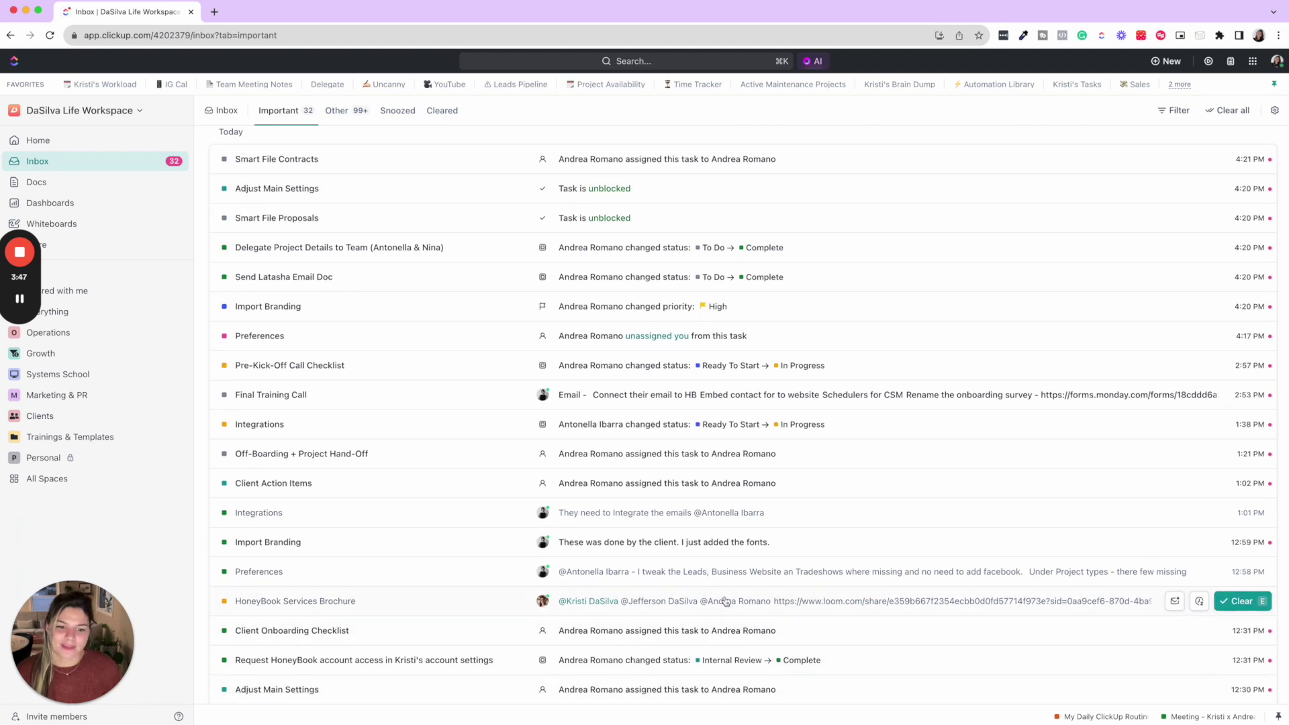
scroll(845, 609, up, 1)
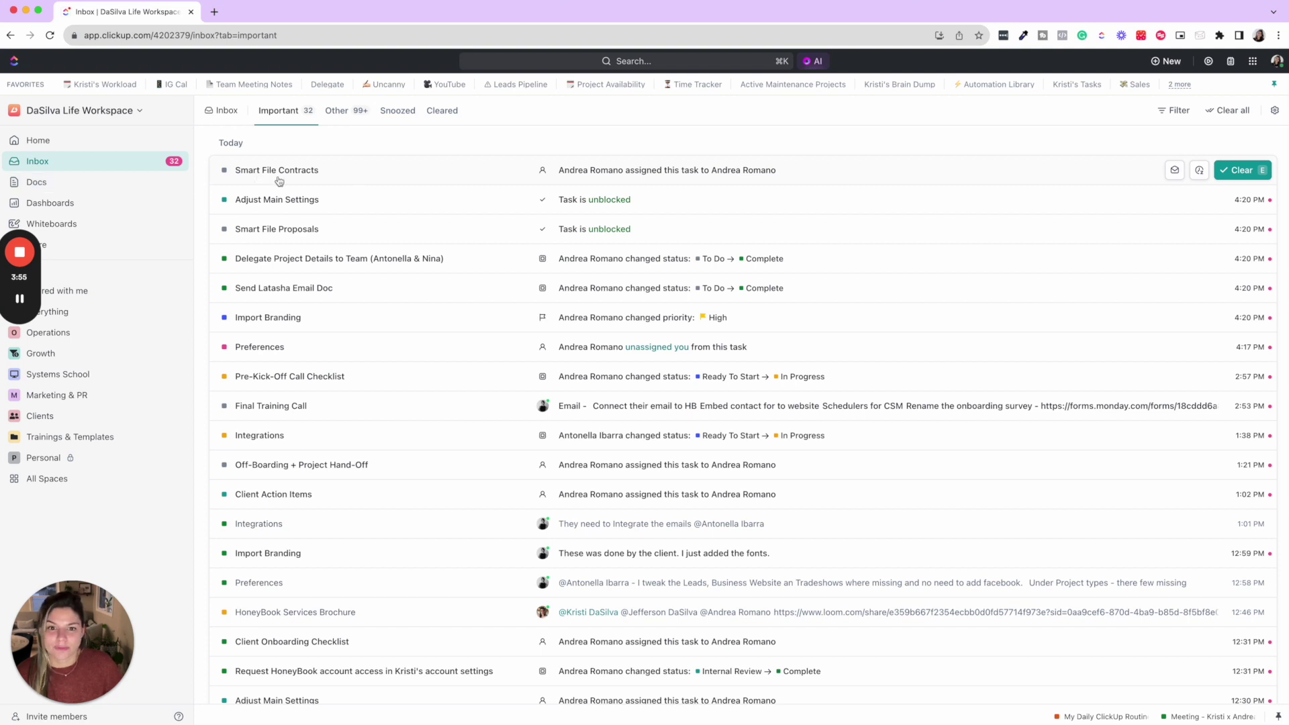
click(1234, 170)
click(1234, 169)
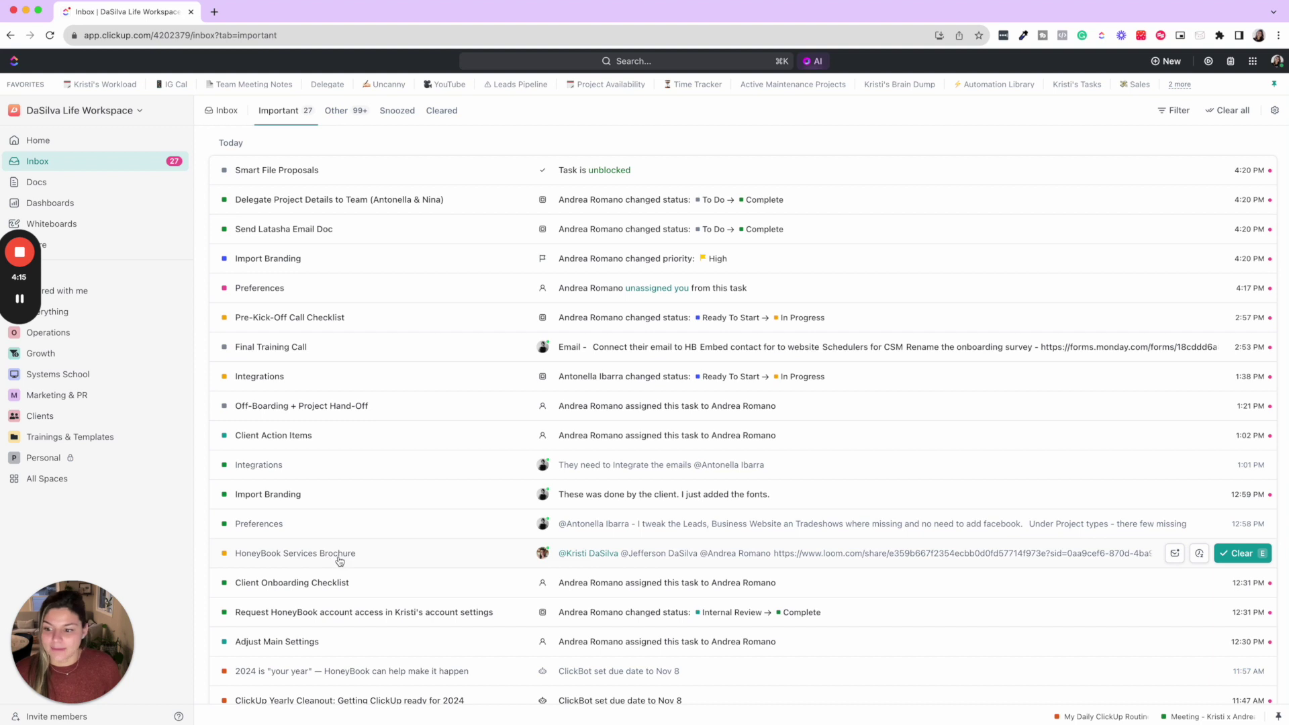
Snooze the HoneyBook Services Brochure notification.
click(1200, 554)
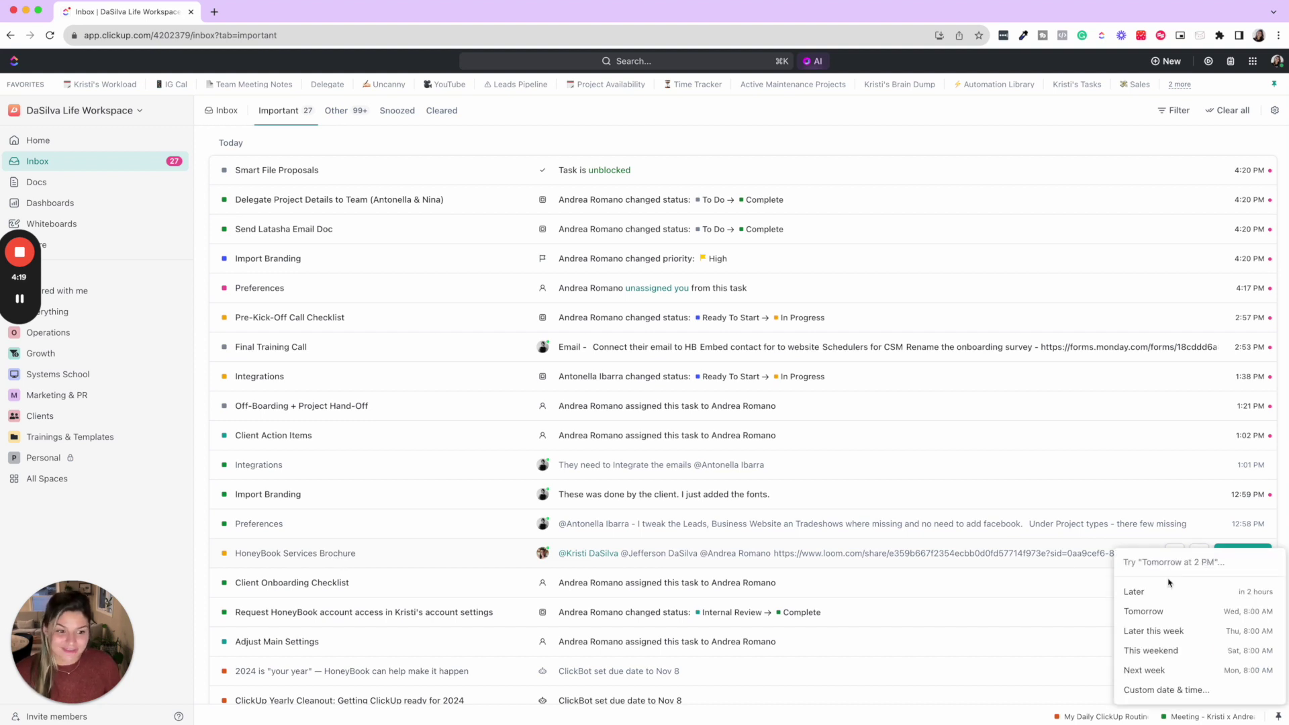
click(1205, 592)
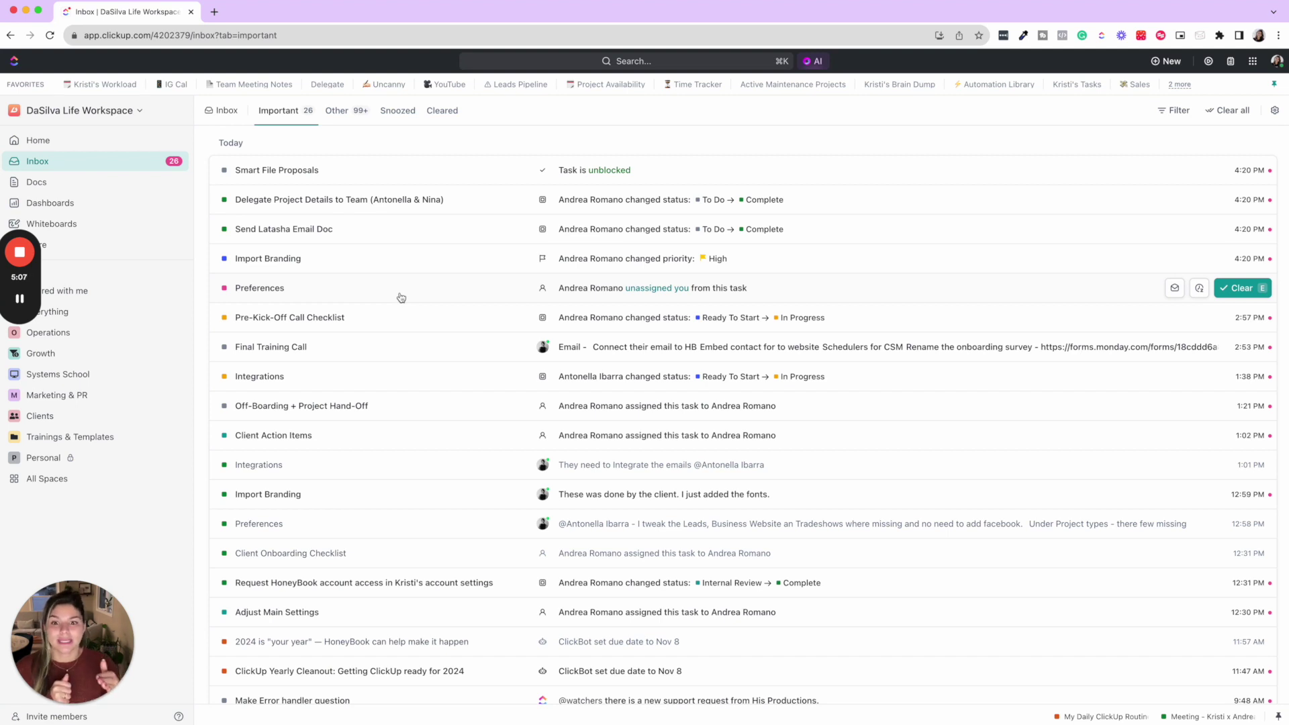
Clear the Smart File Proposals notification and go to the Everything calendar.
mouse_move(778, 170)
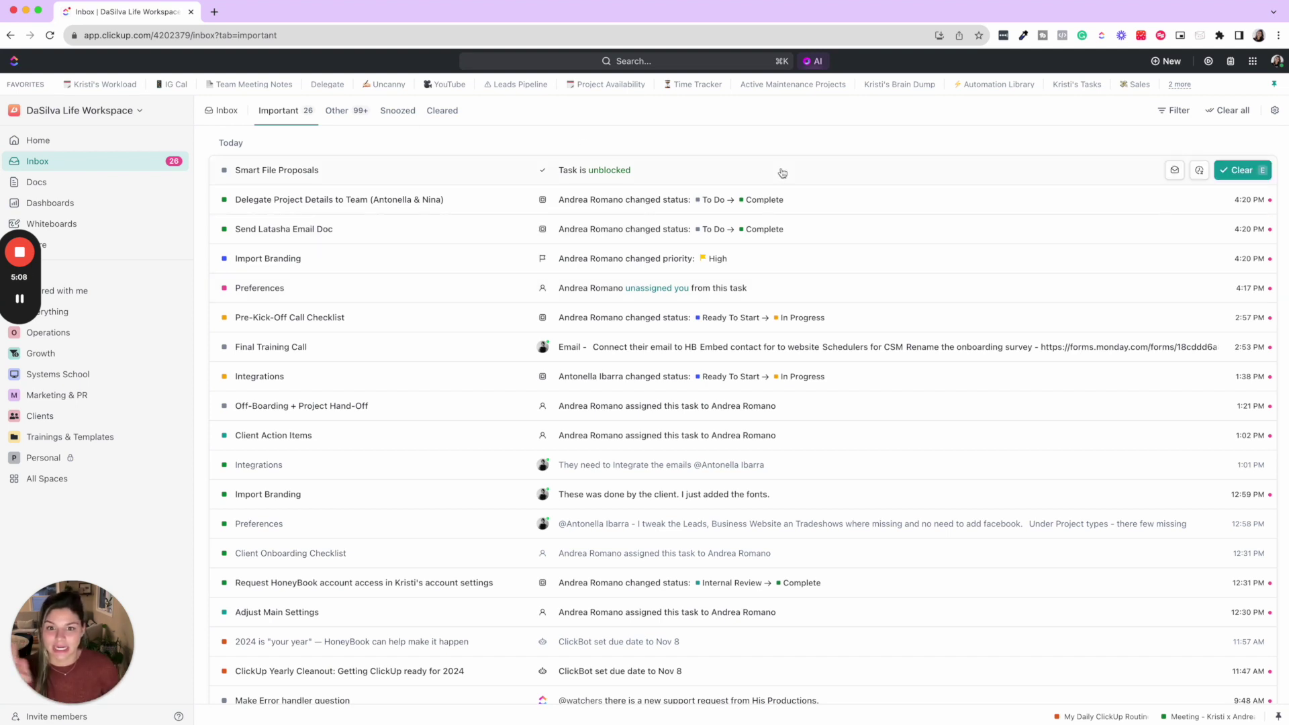
click(1268, 170)
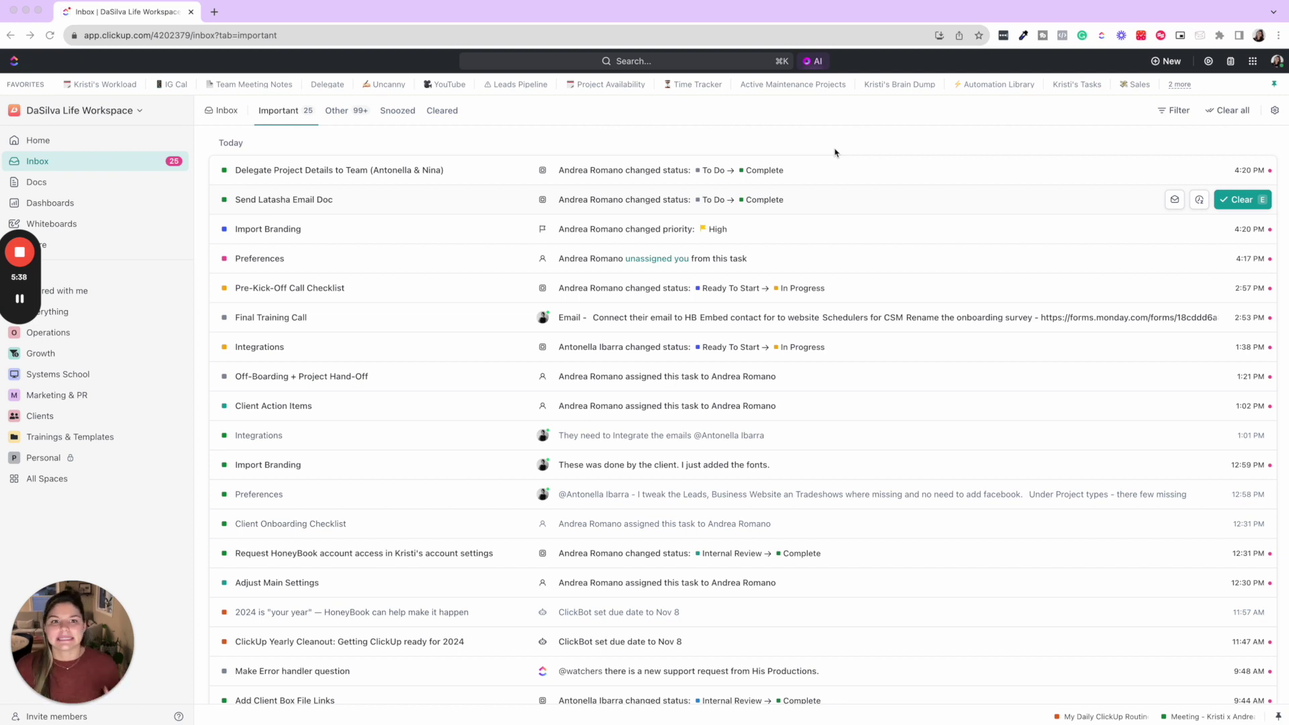
click(110, 85)
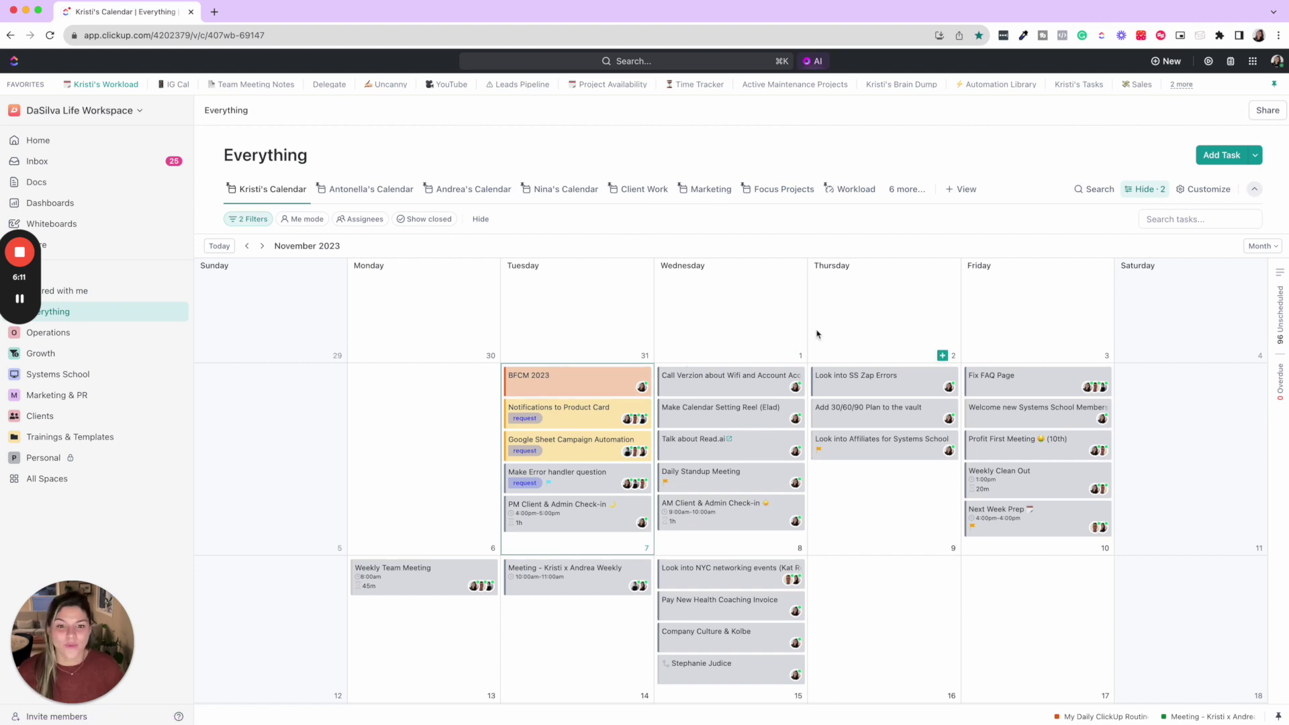
click(1279, 272)
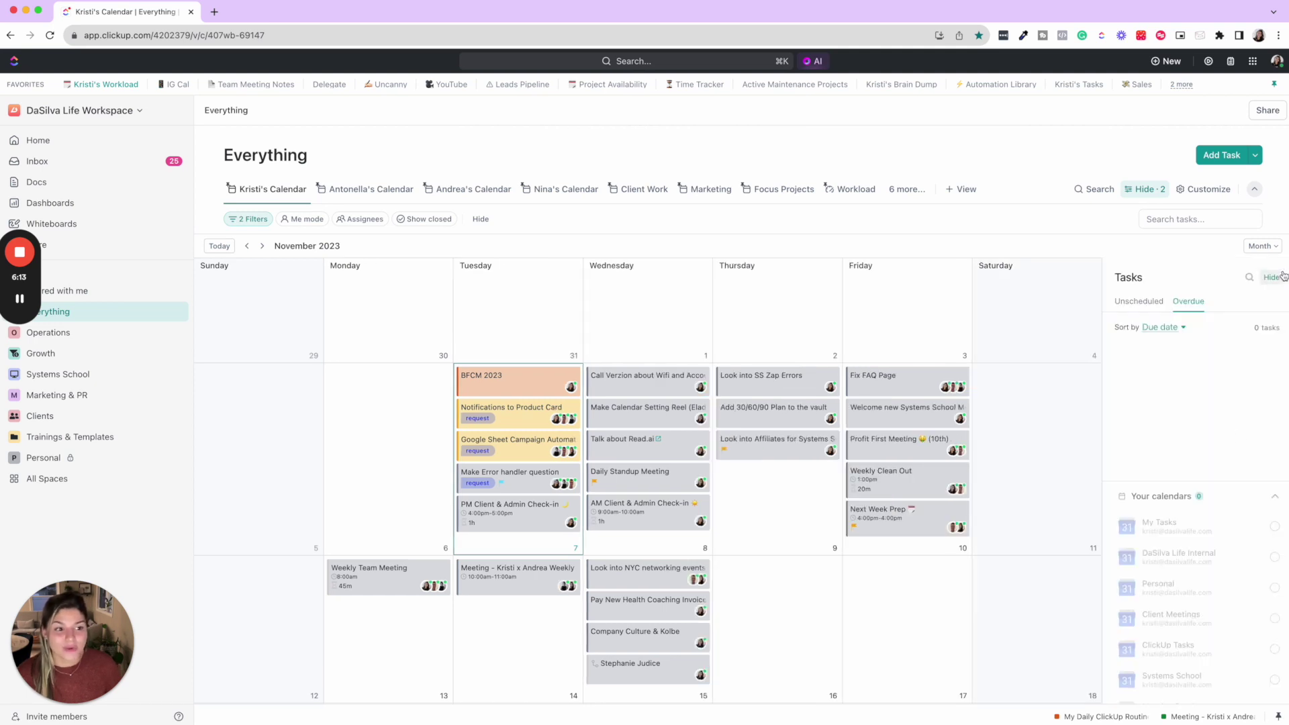
scroll(1219, 537, up, 2)
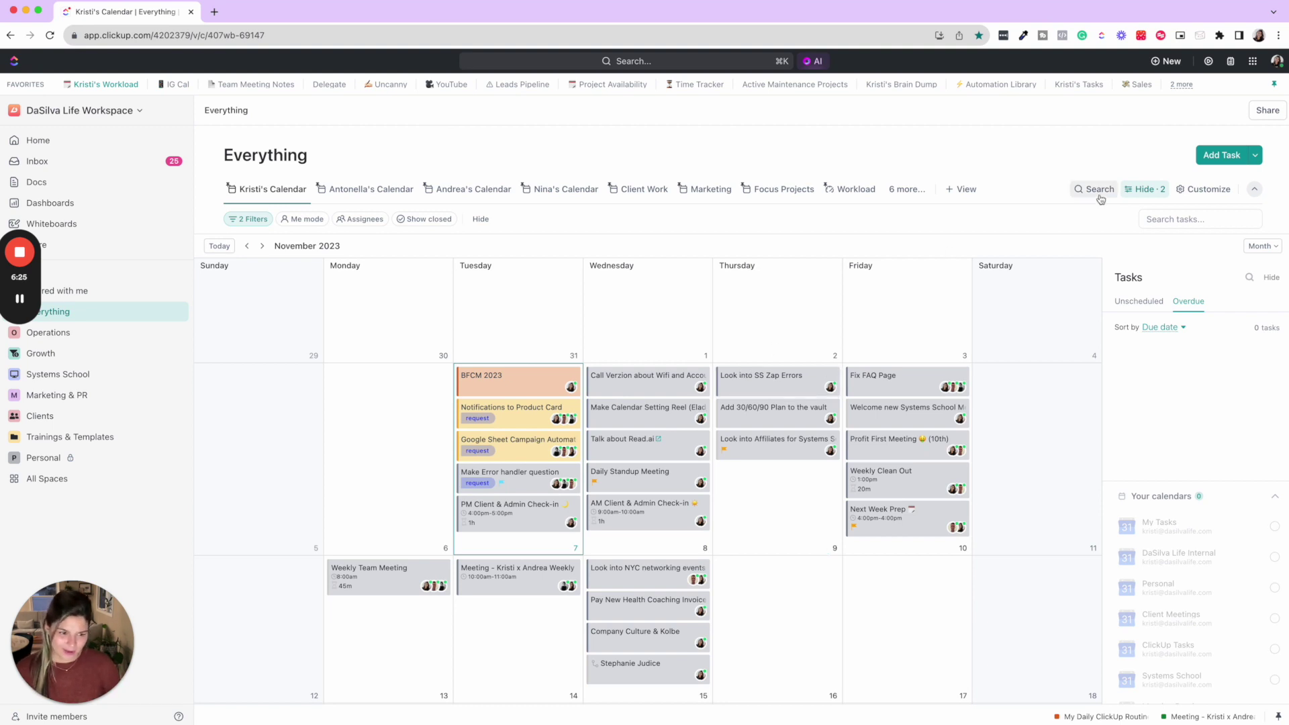
click(1270, 277)
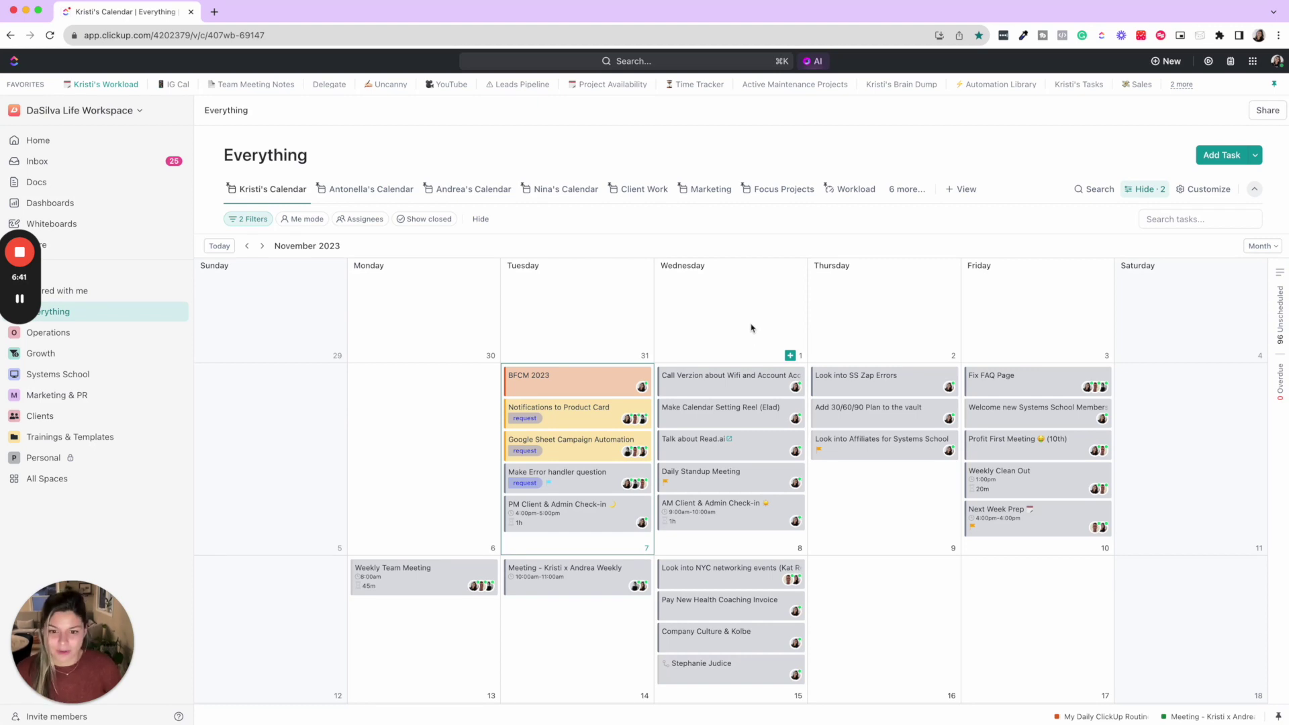
In week view, drag BFCM 2023 and Notifications to Product Card into Tuesday slots, then back to all-day.
key(w)
scroll(599, 409, down, 4)
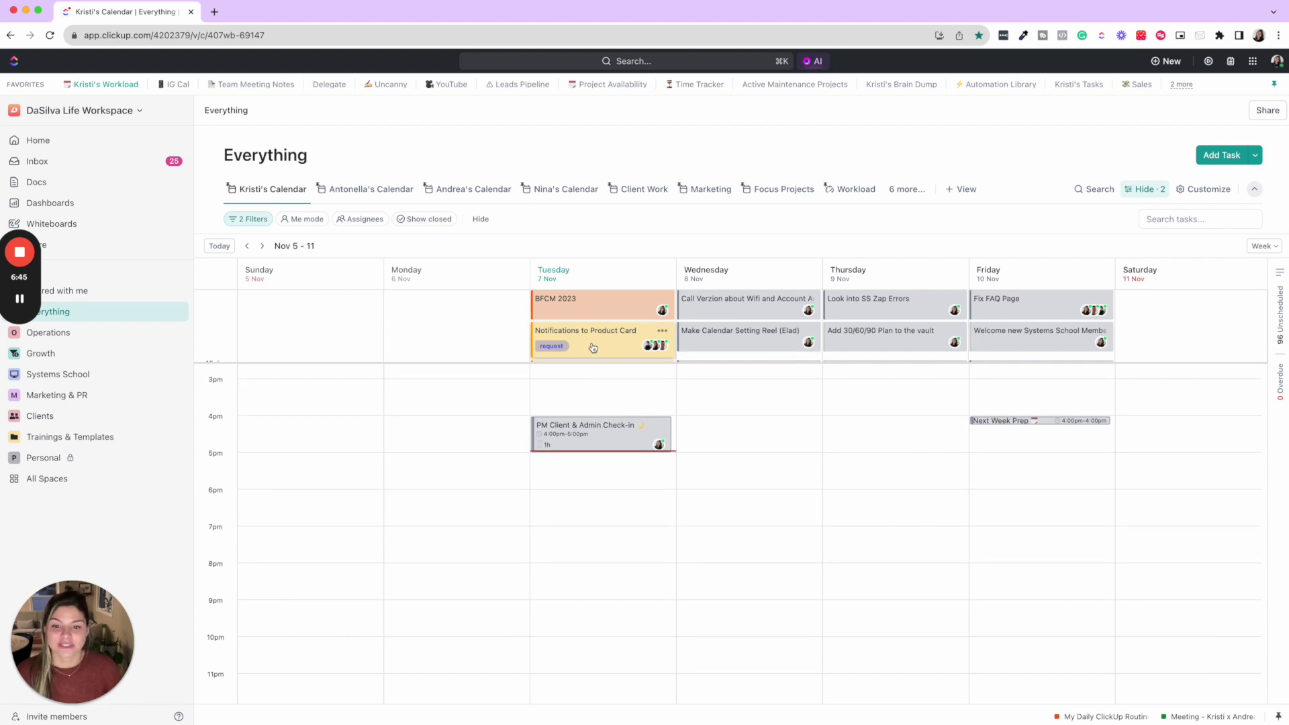
drag(592, 347, 590, 403)
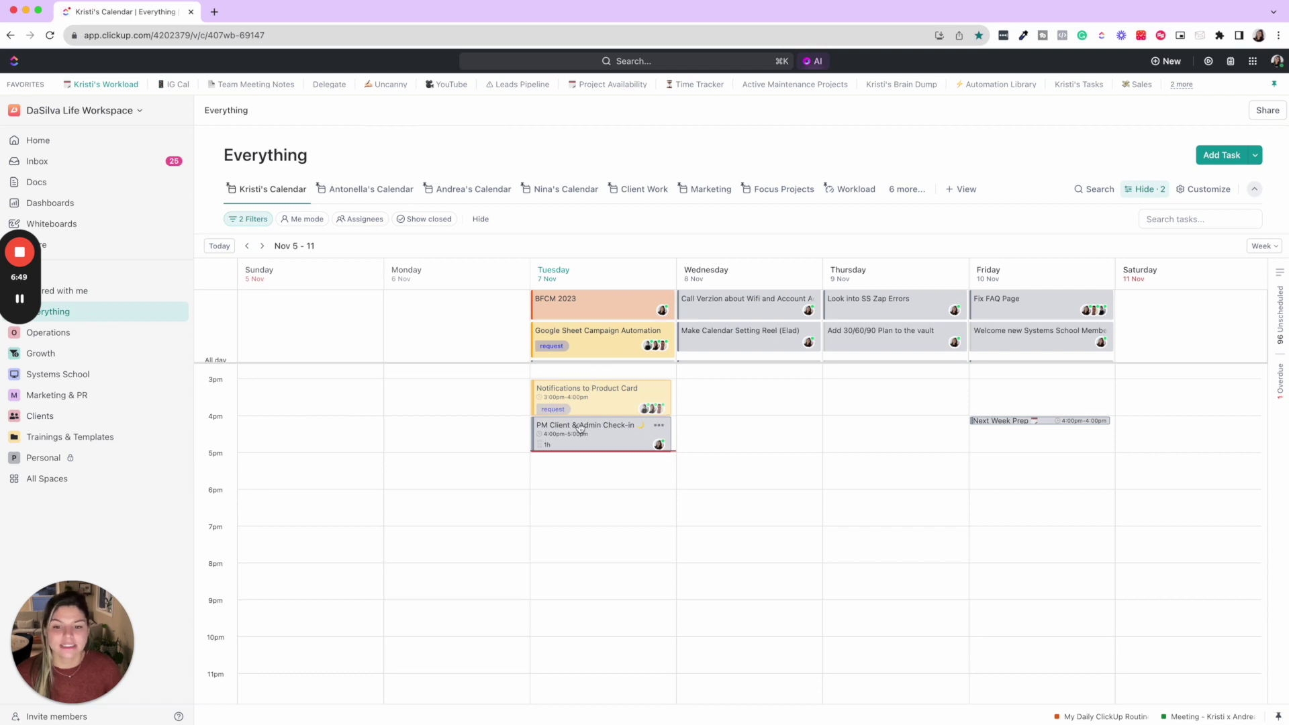
scroll(584, 403, up, 2)
drag(604, 316, 610, 429)
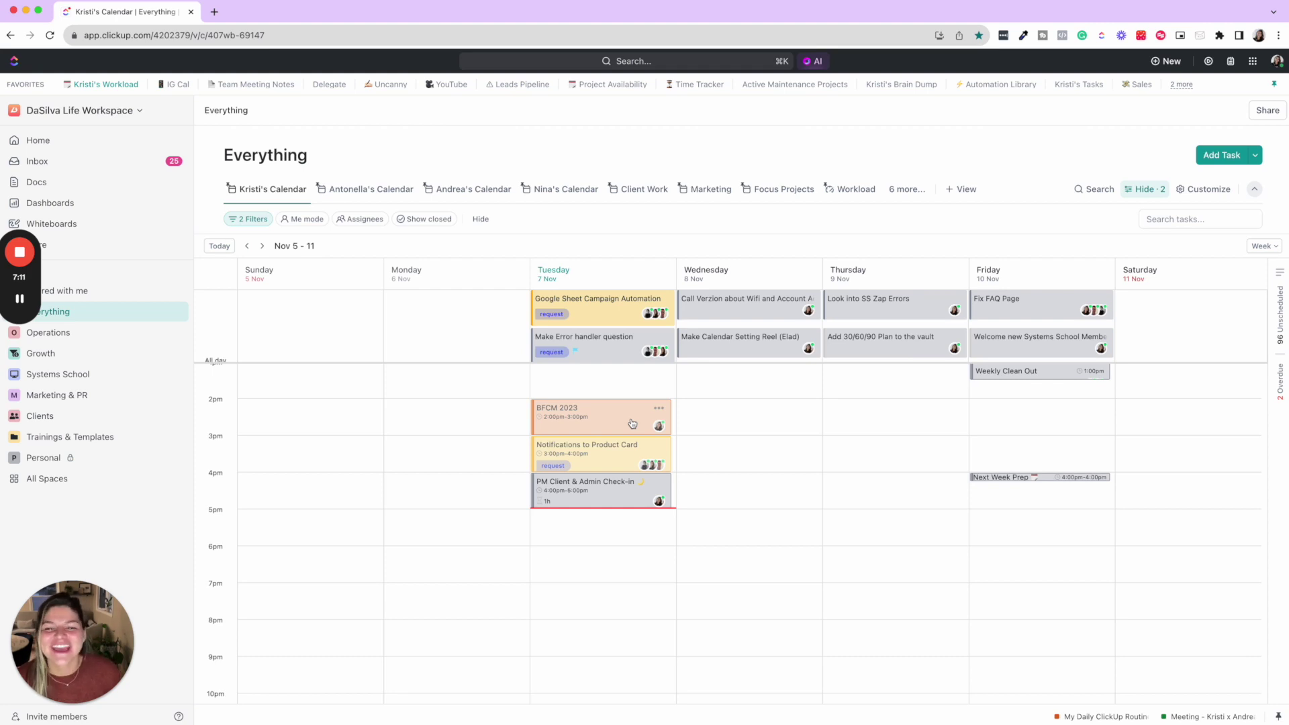
drag(631, 423, 642, 339)
drag(614, 456, 614, 320)
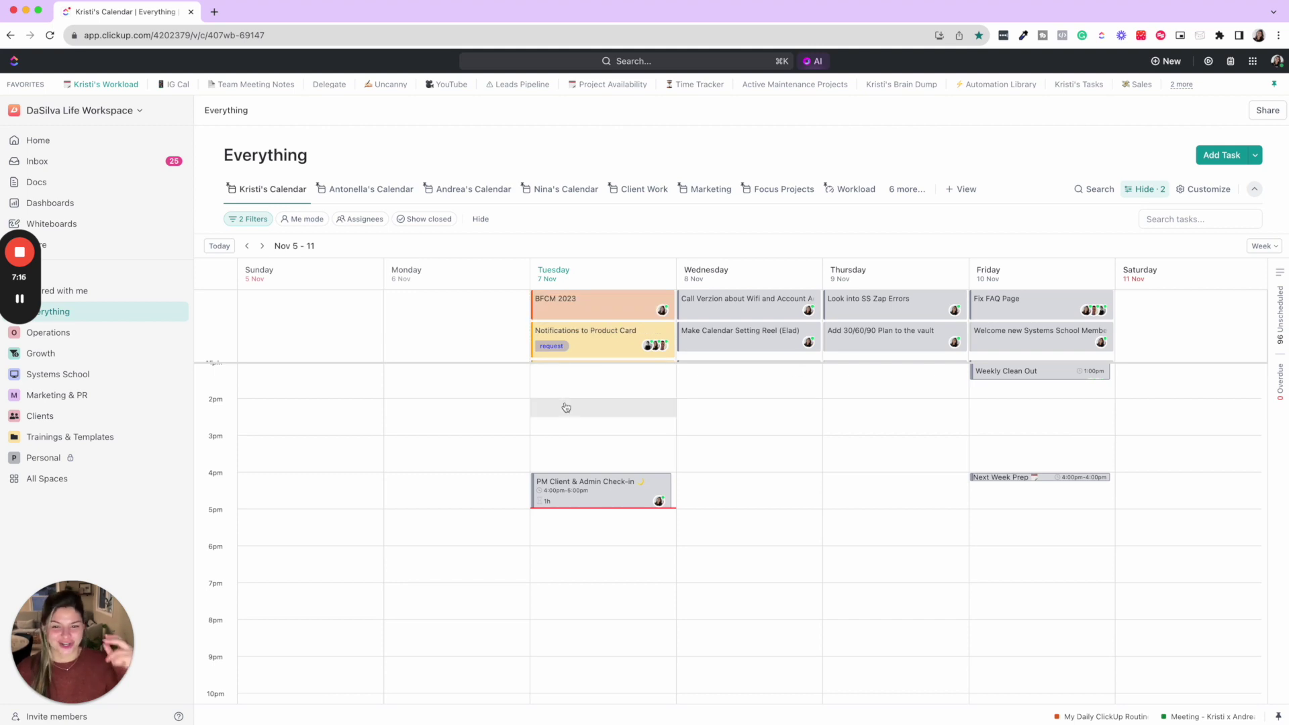
click(579, 498)
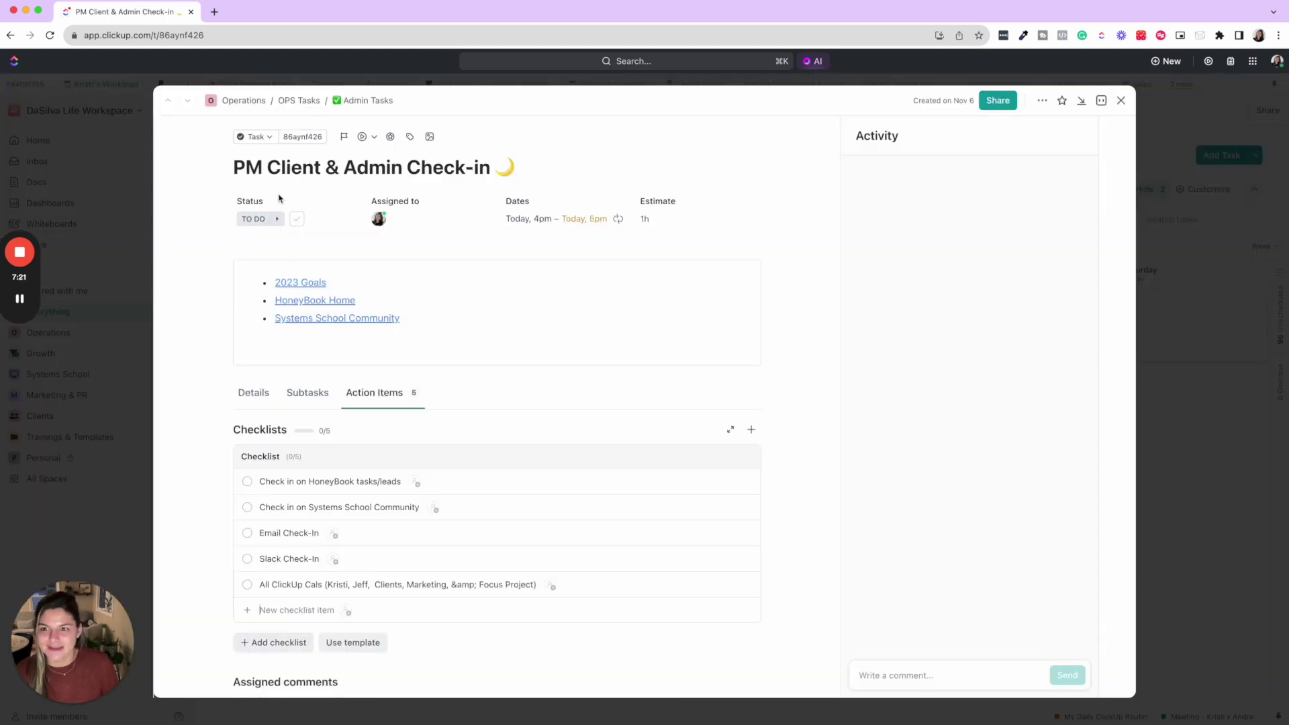
click(1187, 275)
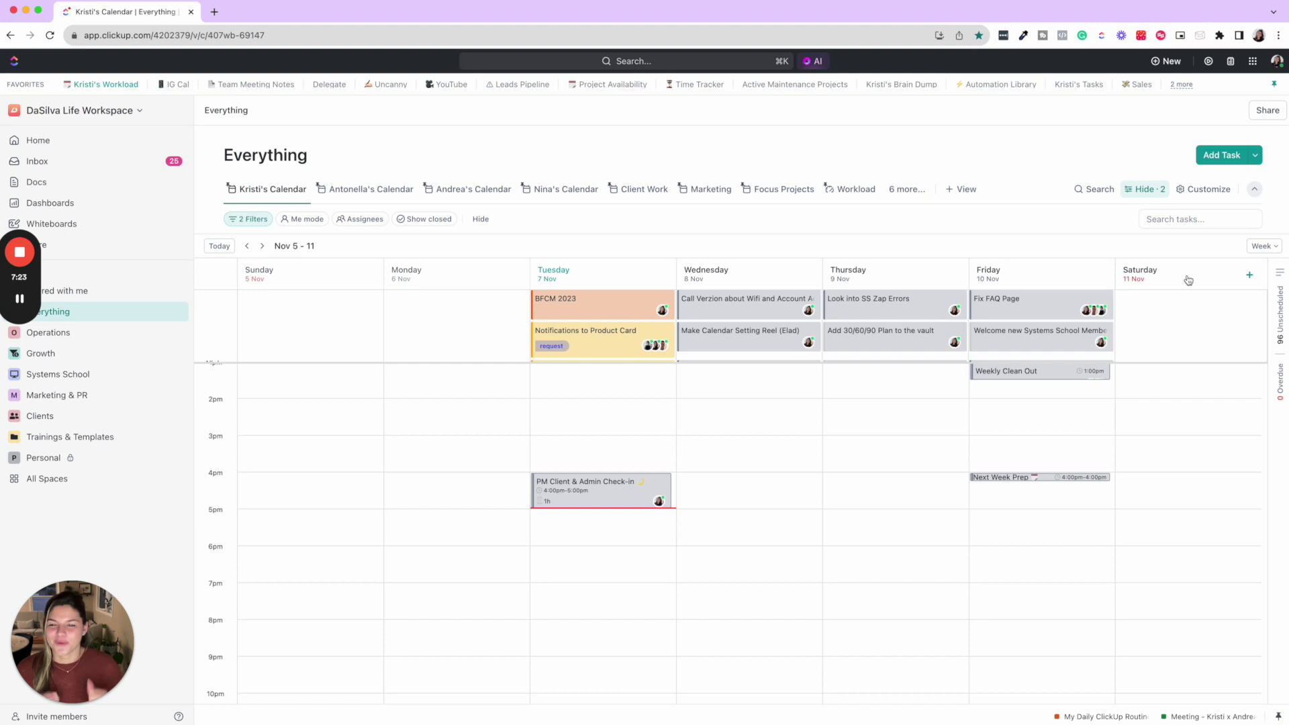